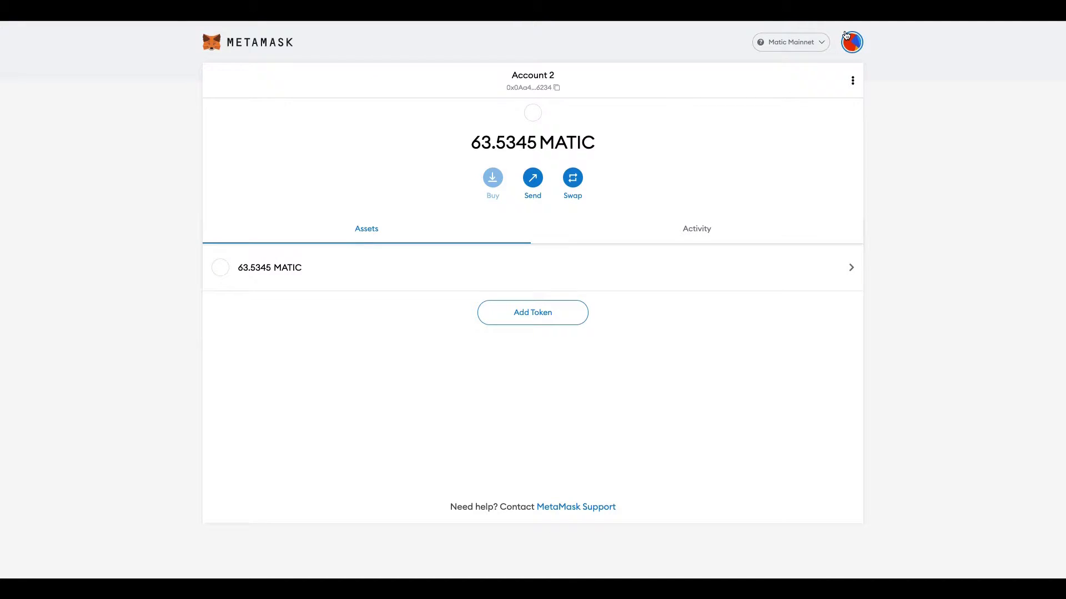
{"action": "left_click", "coordinate": [812, 45]}
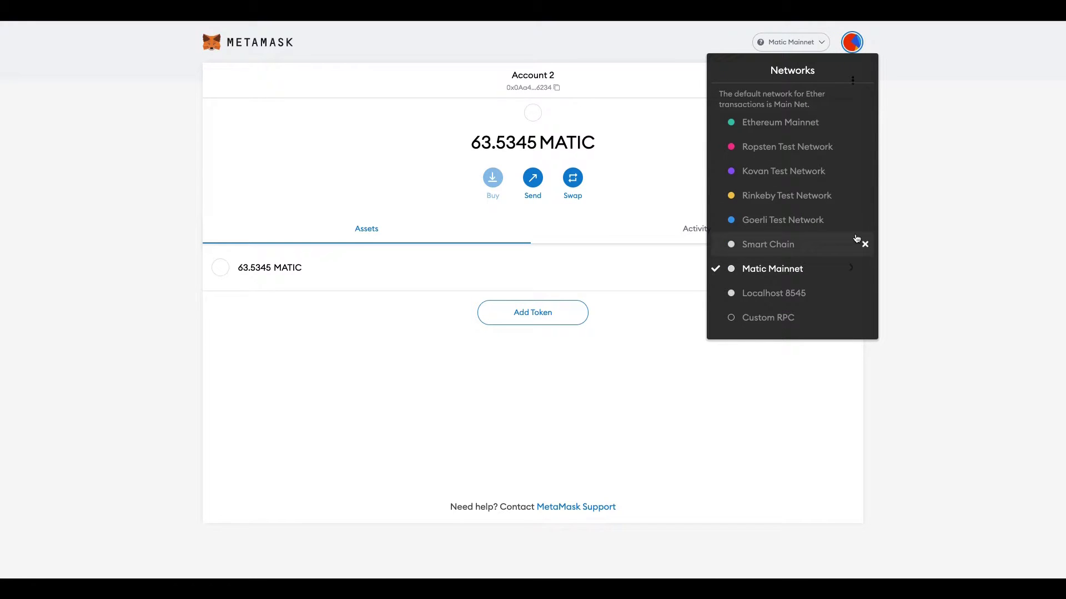
{"action": "left_click", "coordinate": [919, 212]}
{"action": "left_click", "coordinate": [850, 51]}
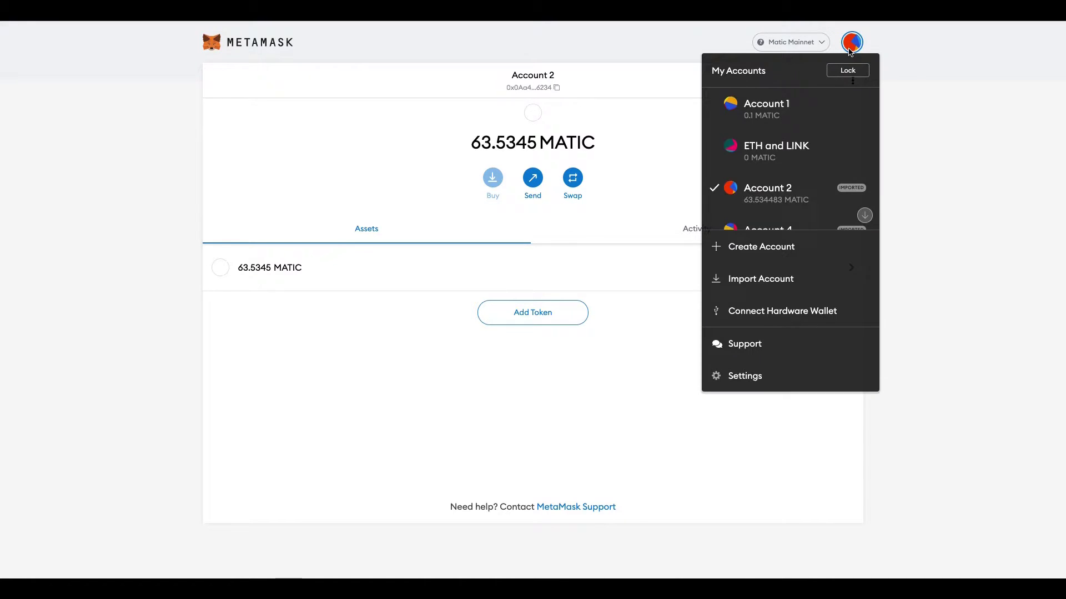
{"action": "left_click", "coordinate": [746, 377]}
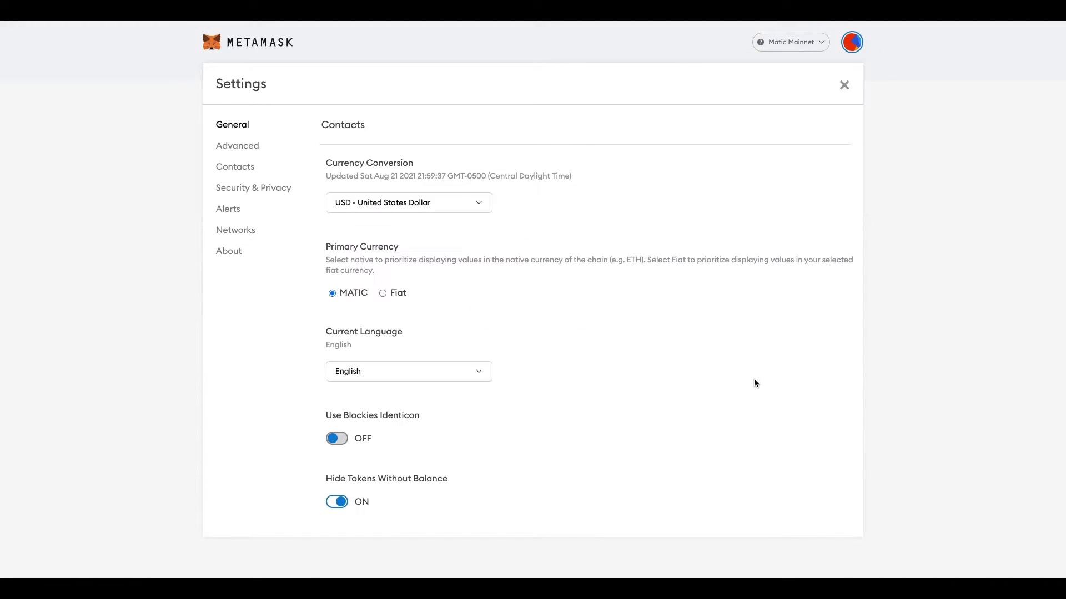
{"action": "left_click", "coordinate": [232, 233]}
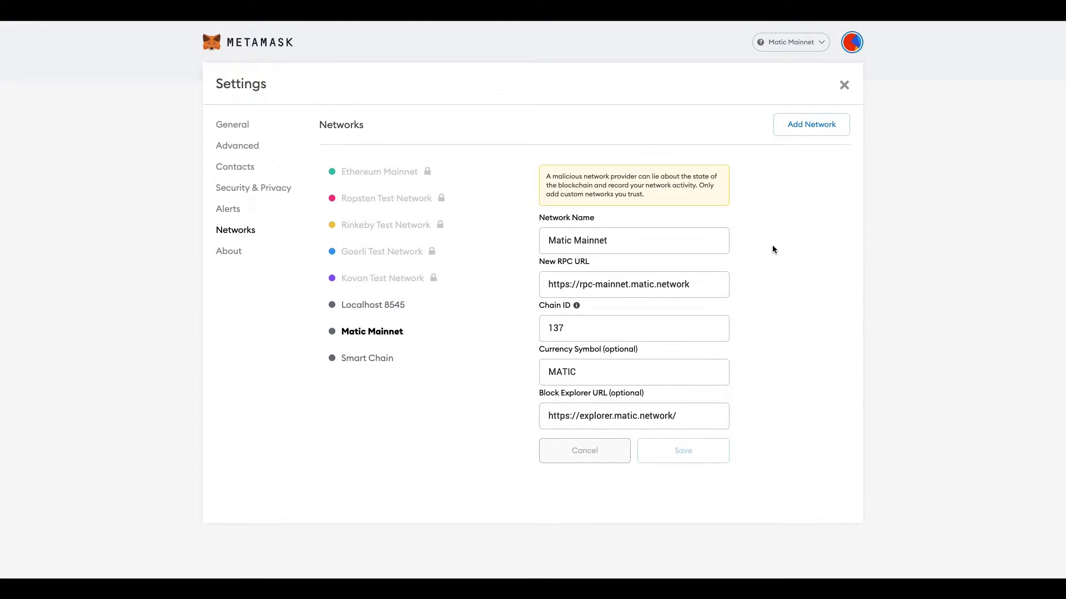
- Close the wallet settings, return to EVOdefi's home page and toggle the Bridge sidebar entry
{"action": "left_click", "coordinate": [843, 85]}
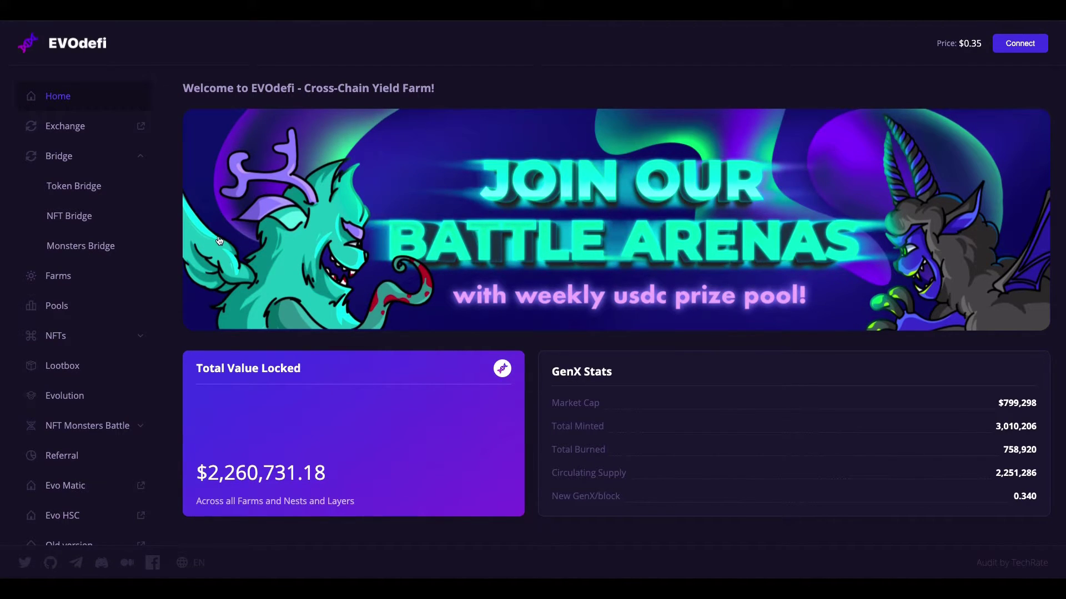
{"action": "left_click", "coordinate": [136, 161]}
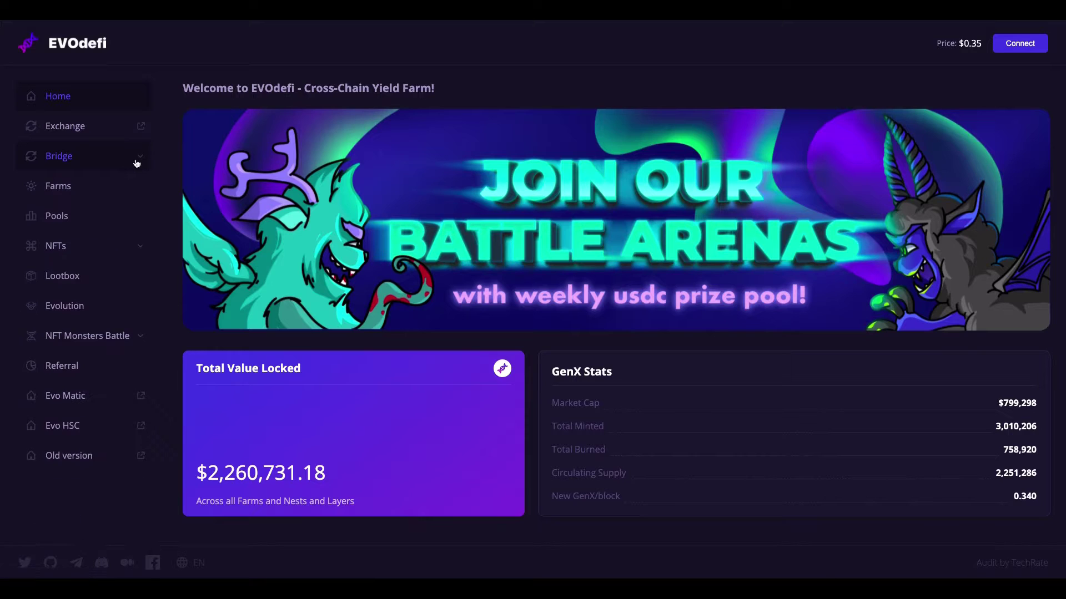
- Open the Token Bridge and check its chain and token lists, keeping BSC → Polygon and USDC
{"action": "left_click", "coordinate": [96, 161]}
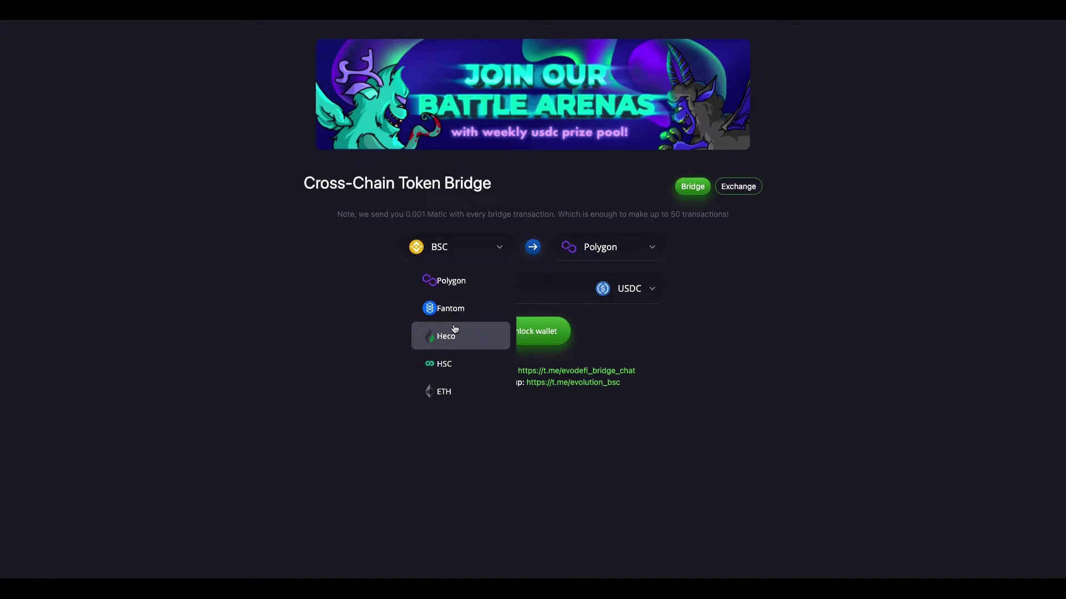
{"action": "left_click", "coordinate": [333, 344]}
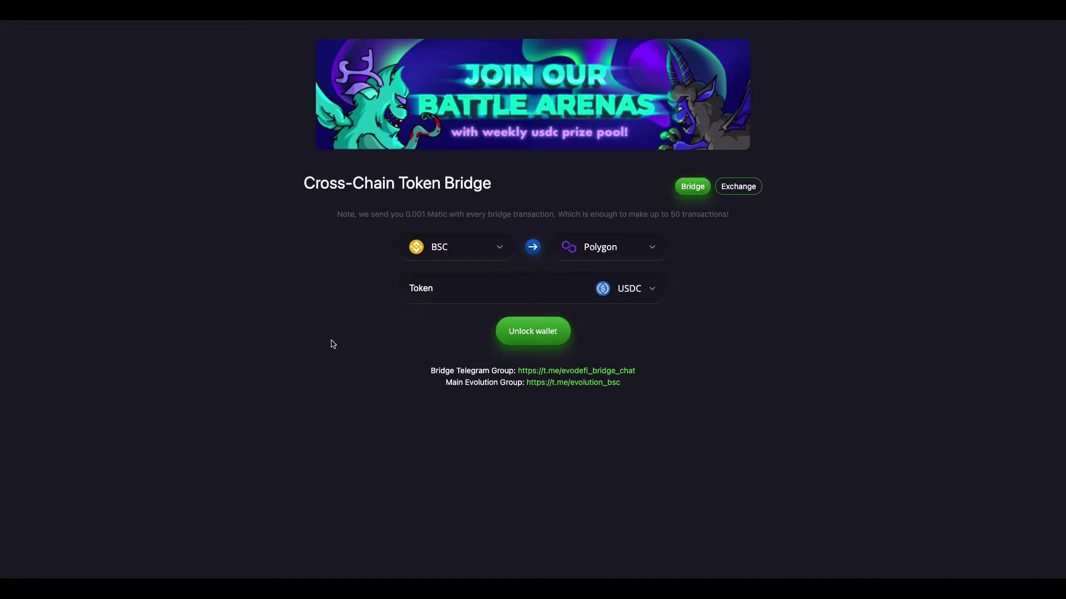
{"action": "left_click", "coordinate": [627, 289]}
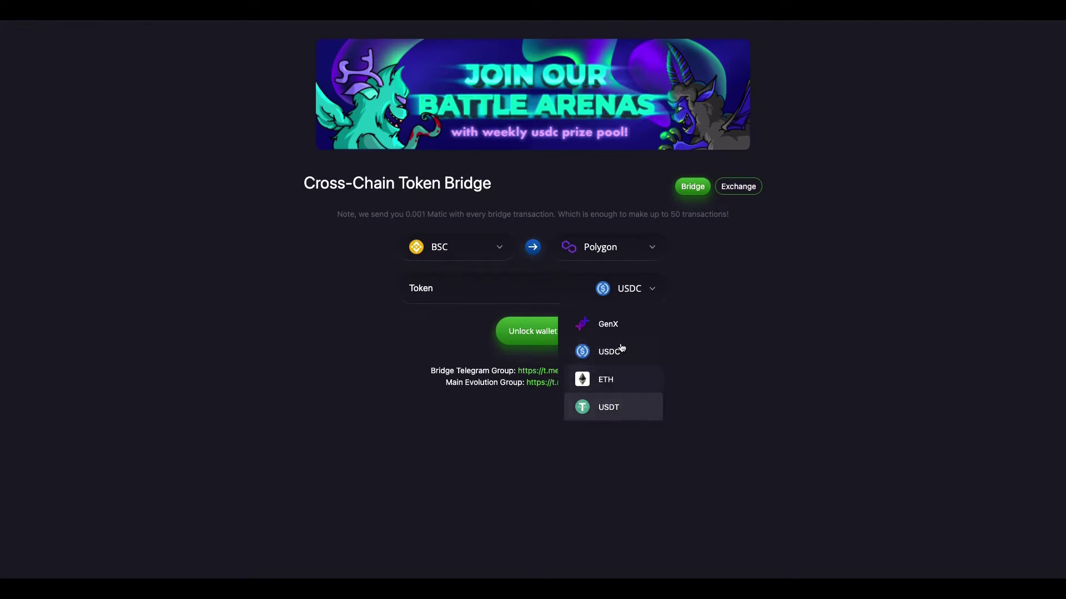
{"action": "left_click", "coordinate": [329, 358]}
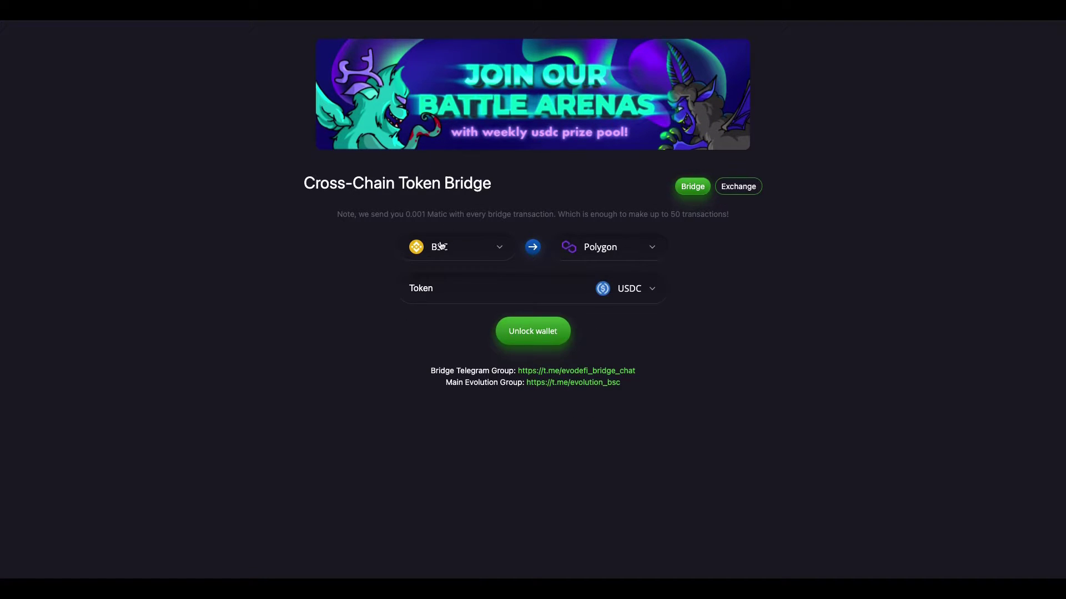
{"action": "left_click", "coordinate": [475, 291]}
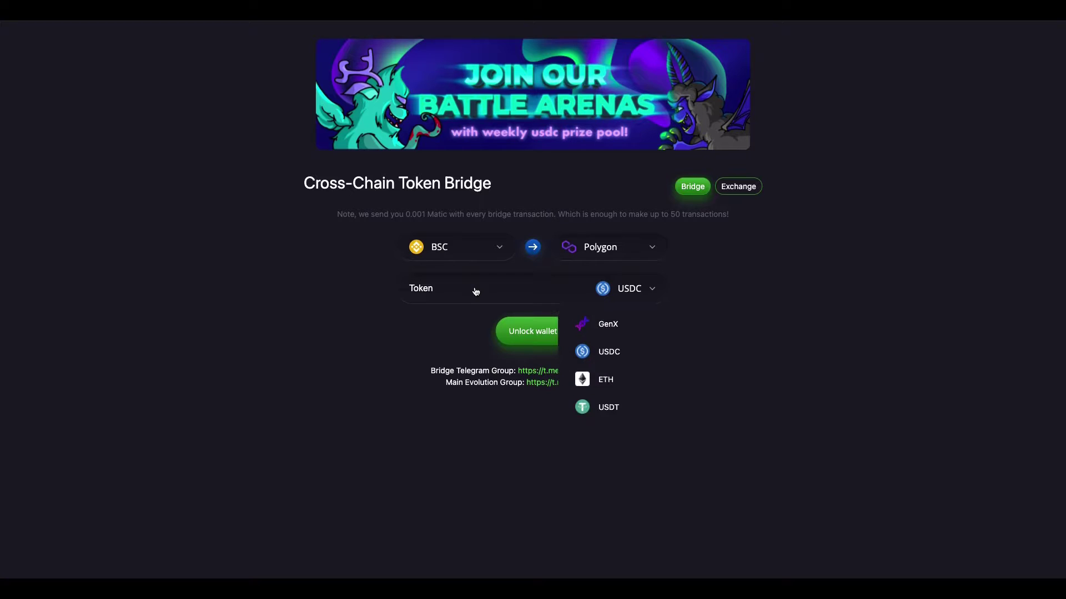
{"action": "left_click", "coordinate": [476, 291]}
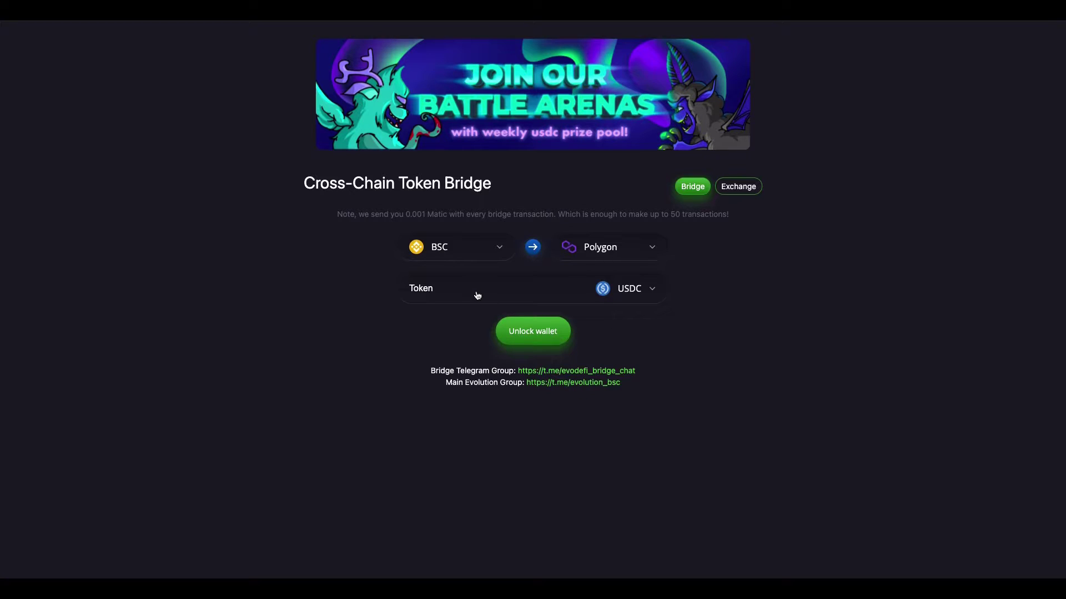
- Connect MetaMask to the token bridge and try entering 50 as the amount
{"action": "left_click", "coordinate": [517, 325]}
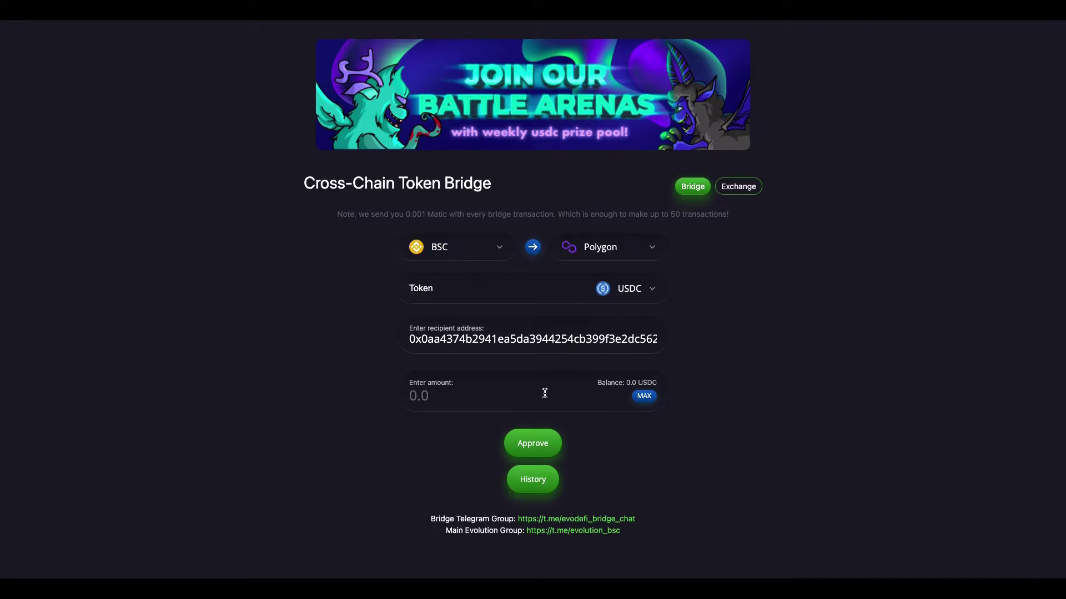
{"action": "type", "text": "50"}
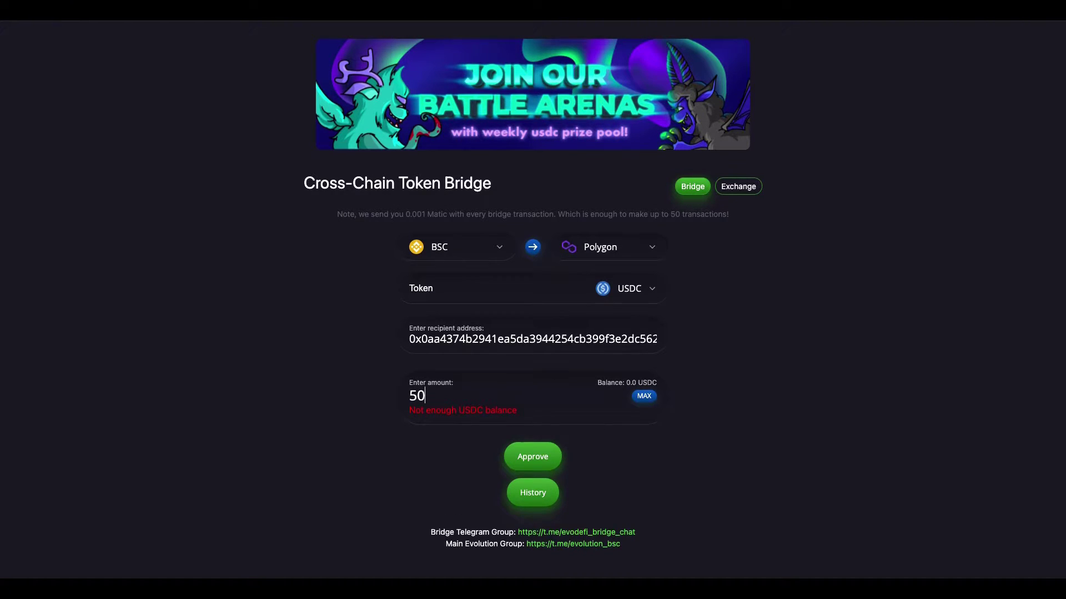
{"action": "key", "text": "BackSpace"}
{"action": "key", "text": "BackSpace"}
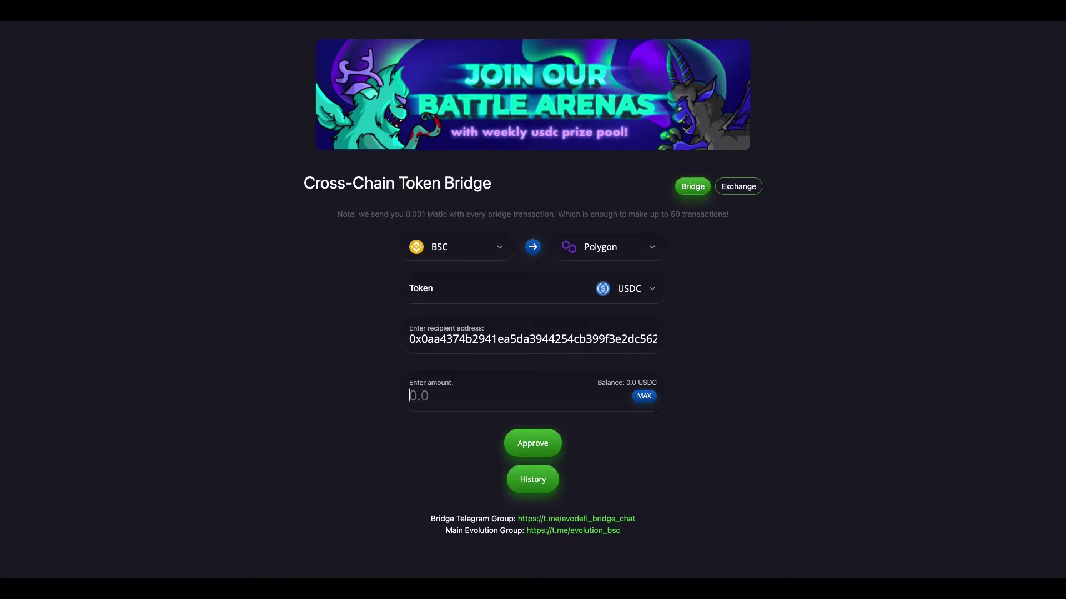
{"action": "type", "text": "50"}
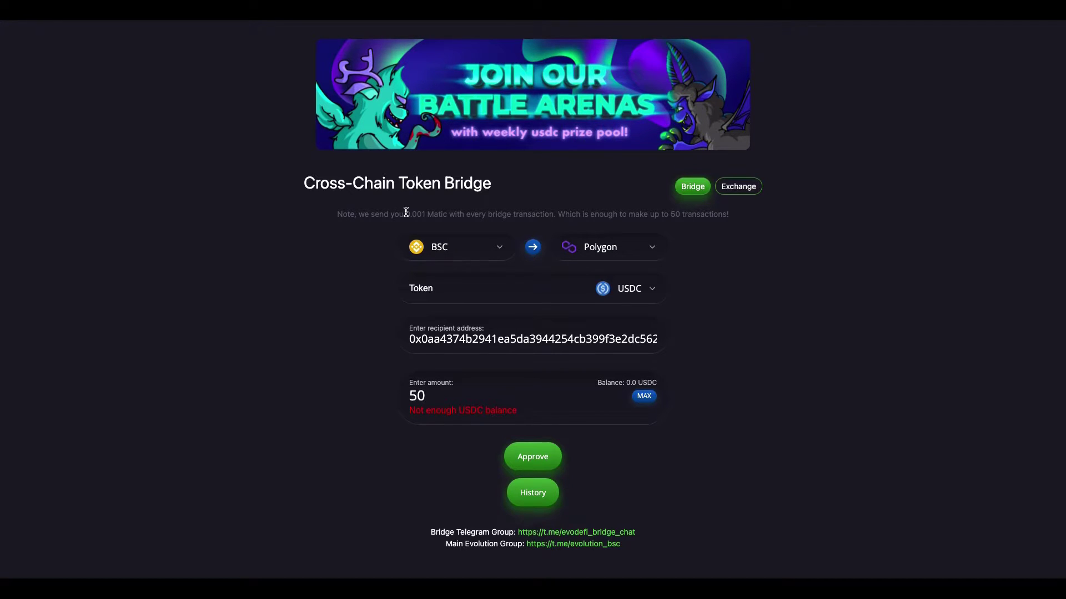
- Highlight the note's 0.001 Matic and free Matic text, then delete the 50 amount
{"action": "left_click_drag", "start_coordinate": [406, 214], "coordinate": [430, 212]}
{"action": "left_click", "coordinate": [430, 212]}
{"action": "left_click_drag", "start_coordinate": [409, 213], "coordinate": [497, 212]}
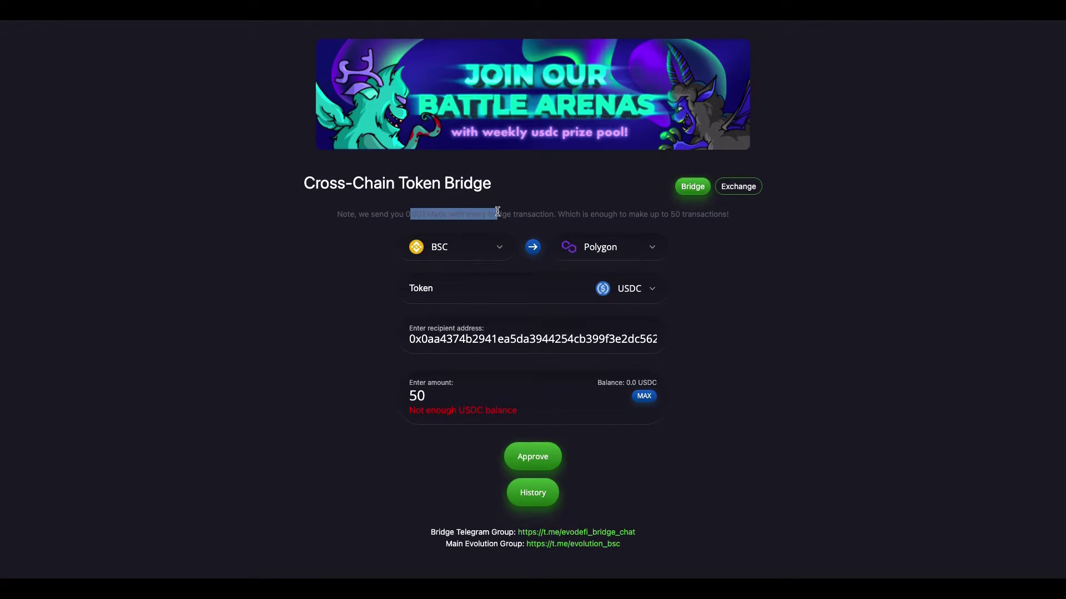
{"action": "left_click", "coordinate": [498, 212]}
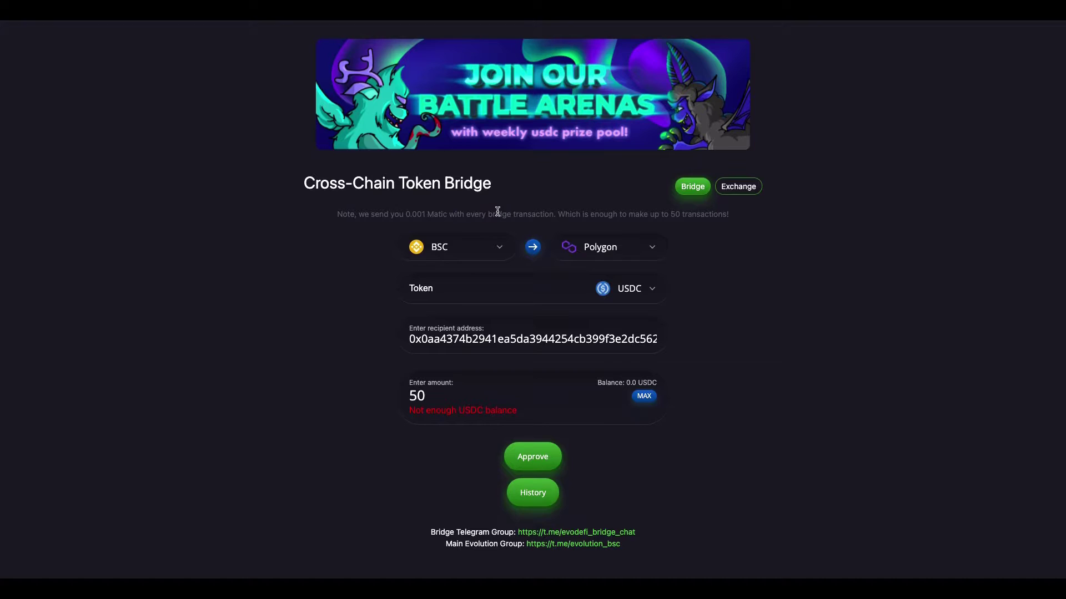
{"action": "double_click", "coordinate": [437, 395]}
{"action": "key", "text": "BackSpace"}
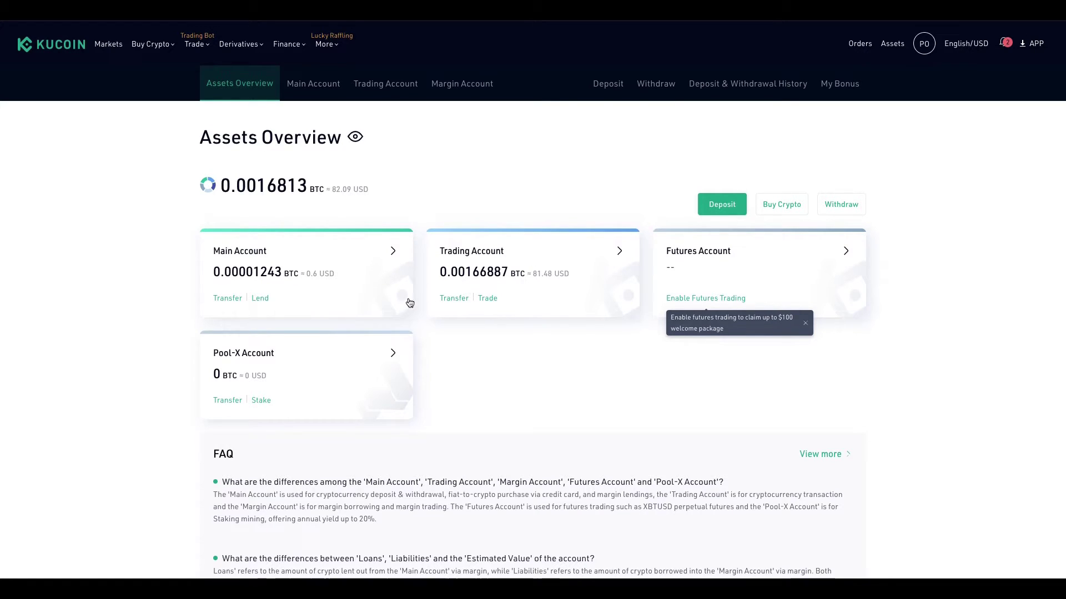
- Start a Trading-to-Main Account transfer, check the account choices, then close it without moving funds
{"action": "left_click", "coordinate": [230, 300]}
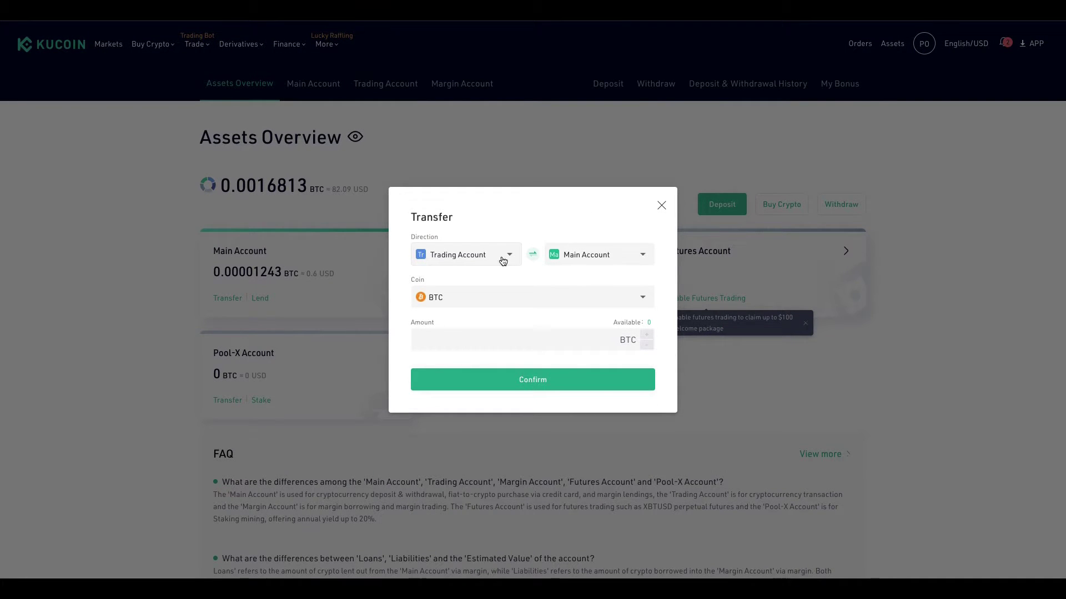
{"action": "left_click", "coordinate": [580, 255]}
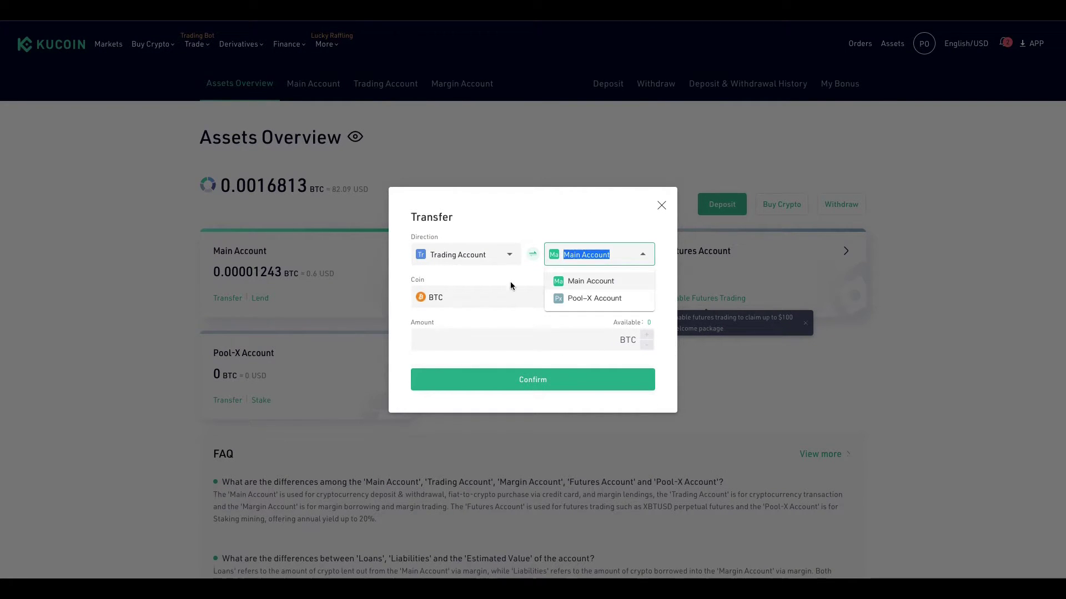
{"action": "left_click", "coordinate": [464, 254]}
{"action": "left_click", "coordinate": [552, 280]}
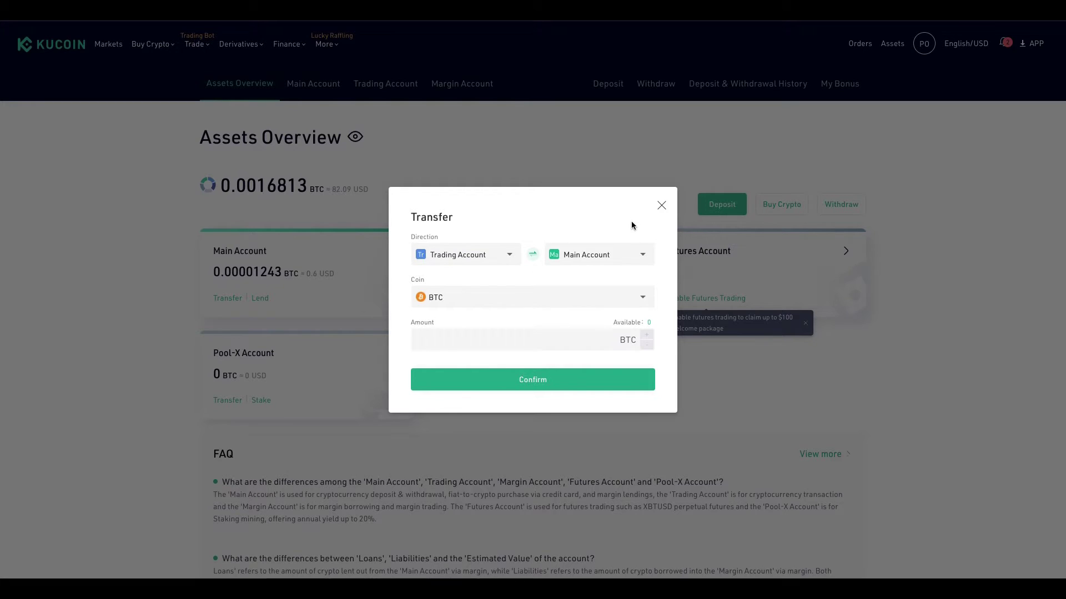
{"action": "left_click", "coordinate": [662, 206]}
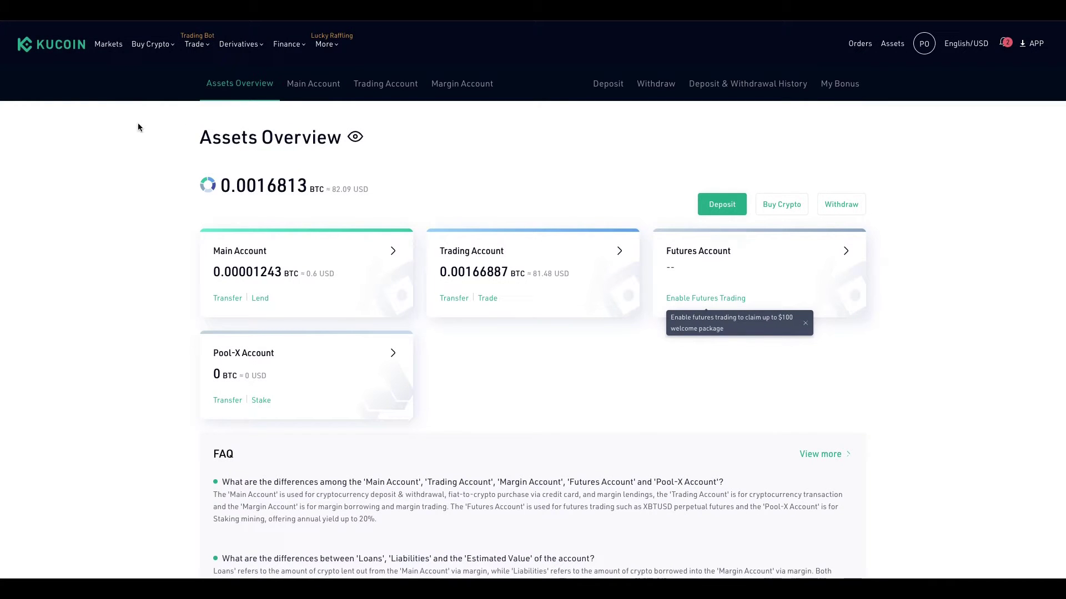
- Search KuCoin's spot markets for 'matic' so only the MATIC/USDT pair is listed
{"action": "left_click", "coordinate": [112, 106]}
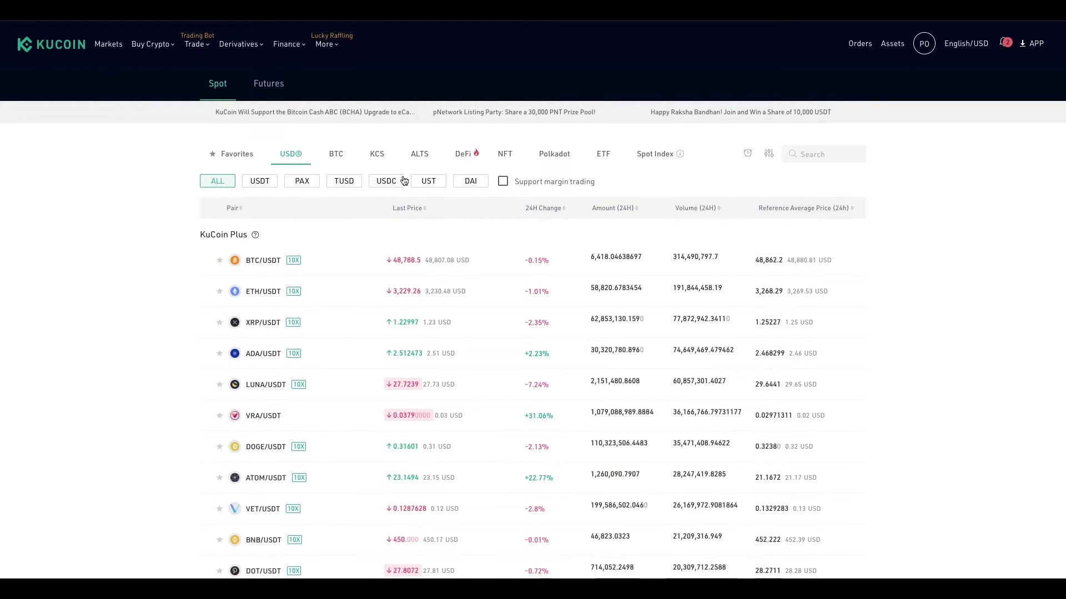
{"action": "left_click", "coordinate": [835, 149]}
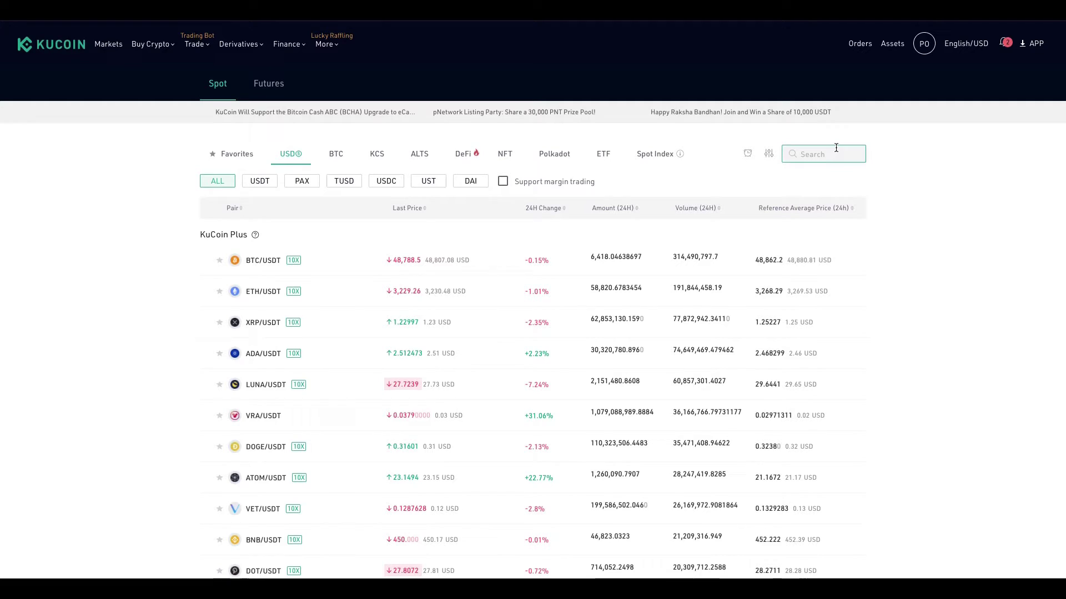
{"action": "type", "text": "matic"}
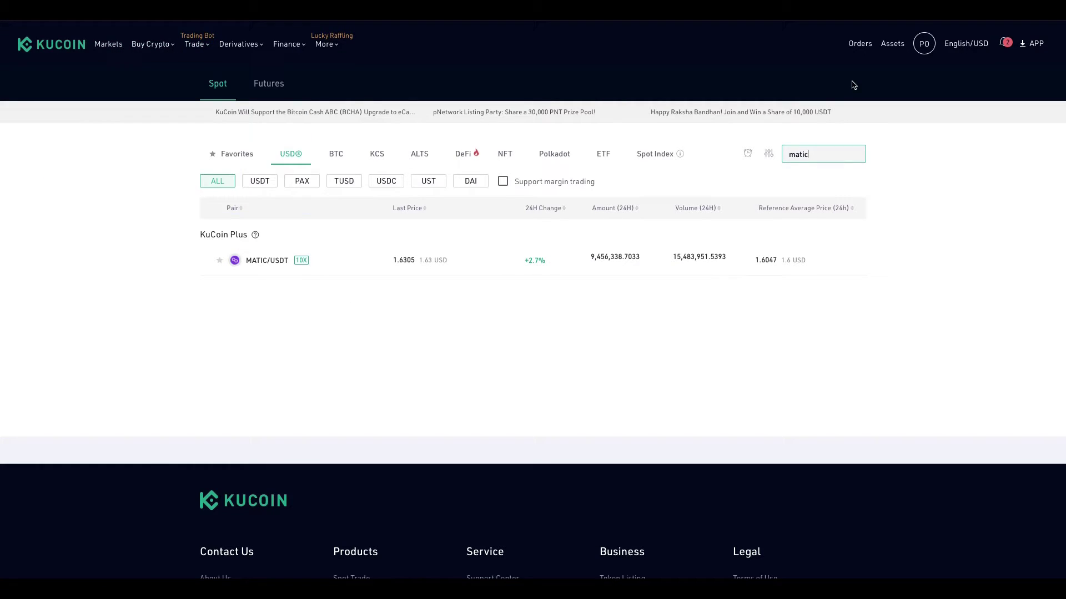
- From Assets > Main Account, go to Withdraw, choose MATIC and focus the Wallet Address field
{"action": "mouse_move", "coordinate": [919, 49]}
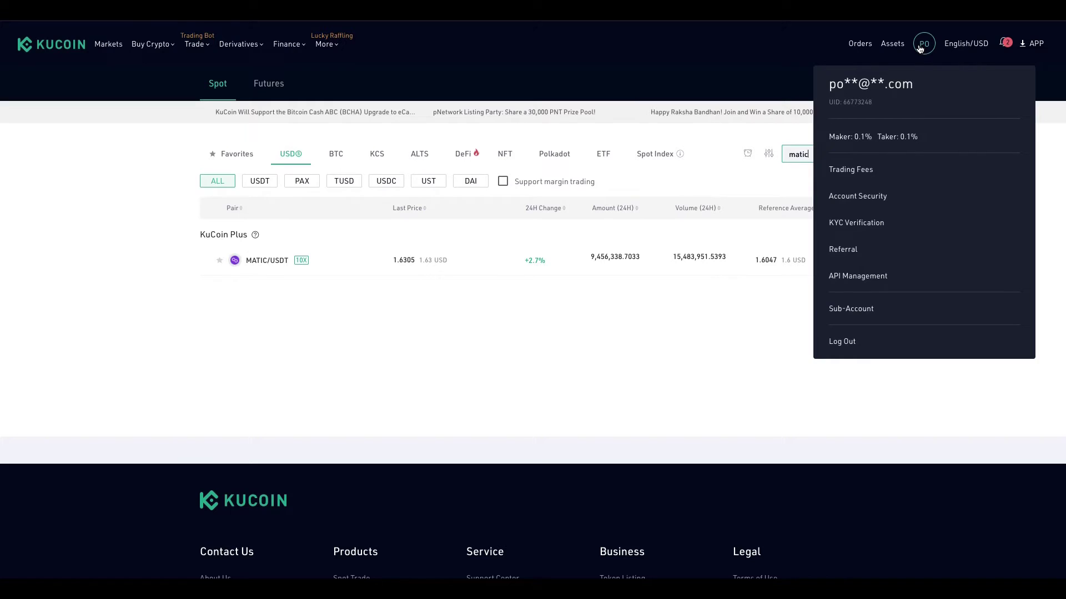
{"action": "mouse_move", "coordinate": [887, 50]}
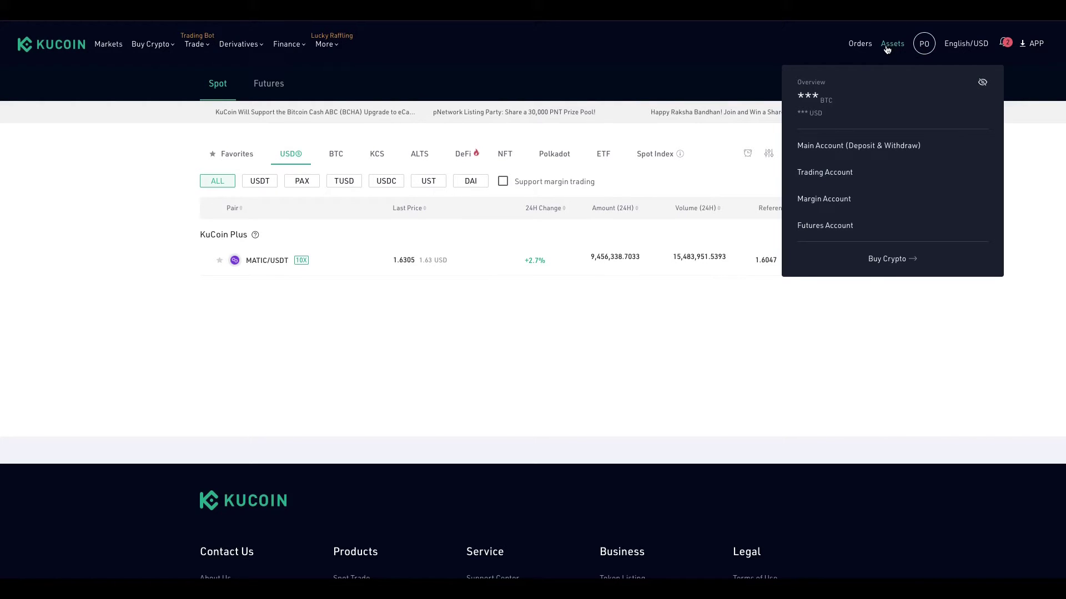
{"action": "left_click", "coordinate": [849, 158]}
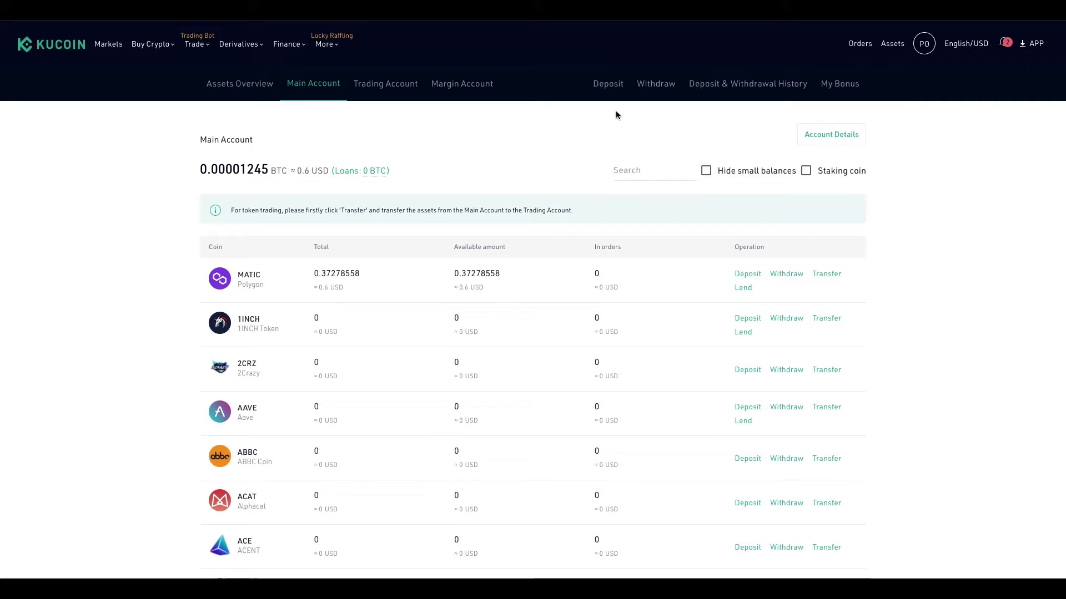
{"action": "left_click", "coordinate": [655, 84]}
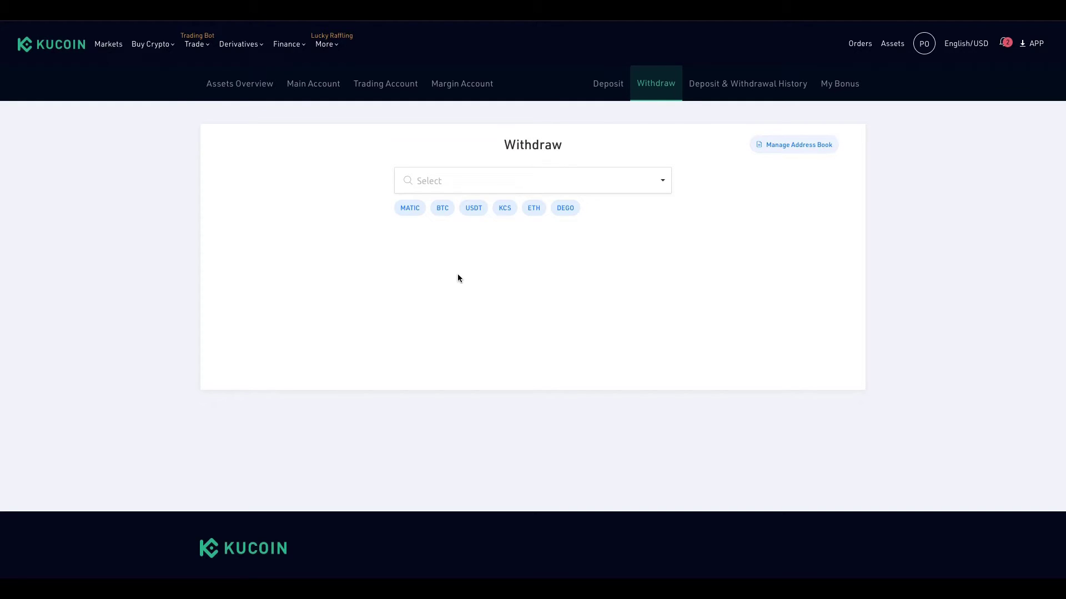
{"action": "left_click", "coordinate": [411, 207]}
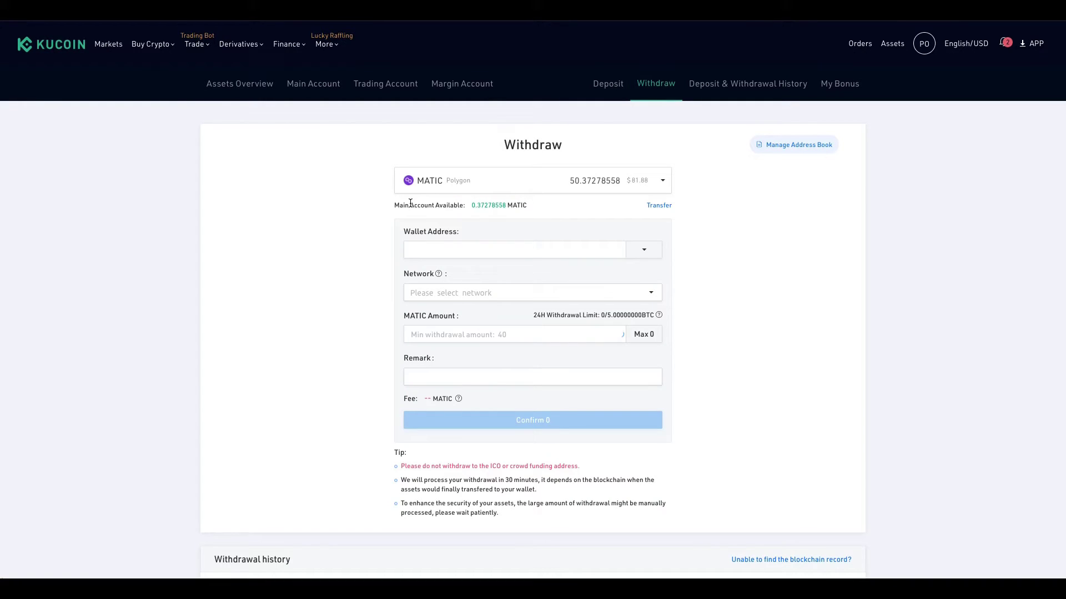
{"action": "left_click", "coordinate": [478, 251]}
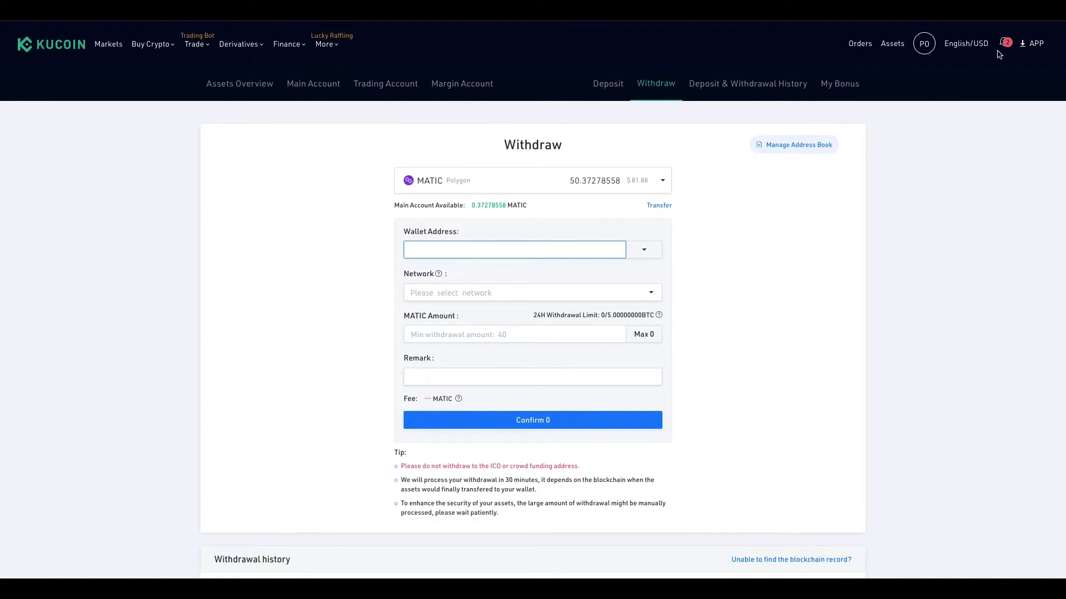
- In MetaMask, switch Account 2 from Smart Chain to Matic Mainnet and copy its address
{"action": "left_click", "coordinate": [1016, 10]}
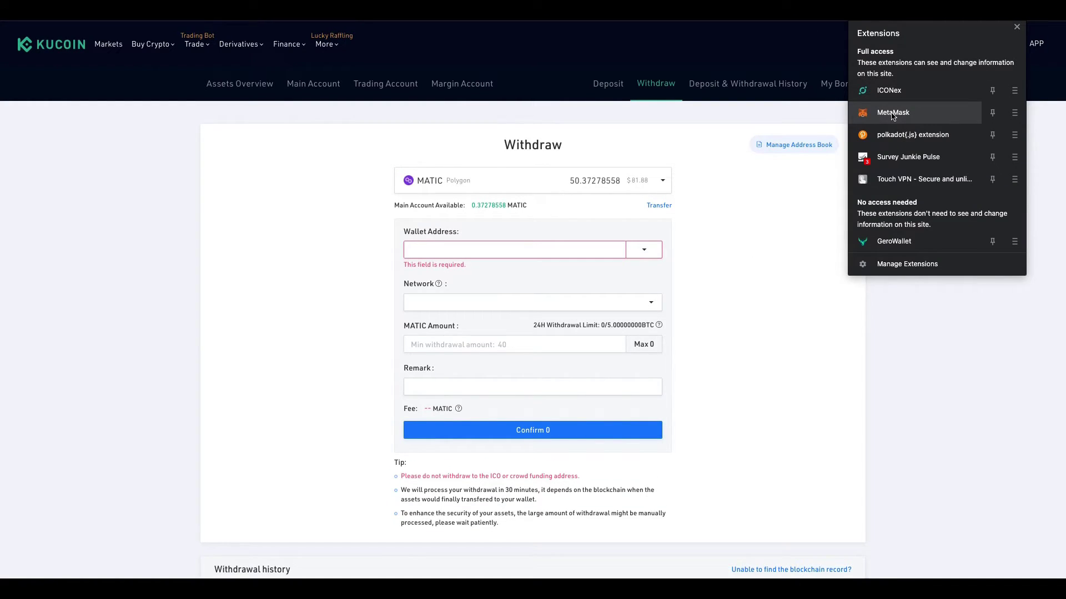
{"action": "left_click", "coordinate": [892, 114]}
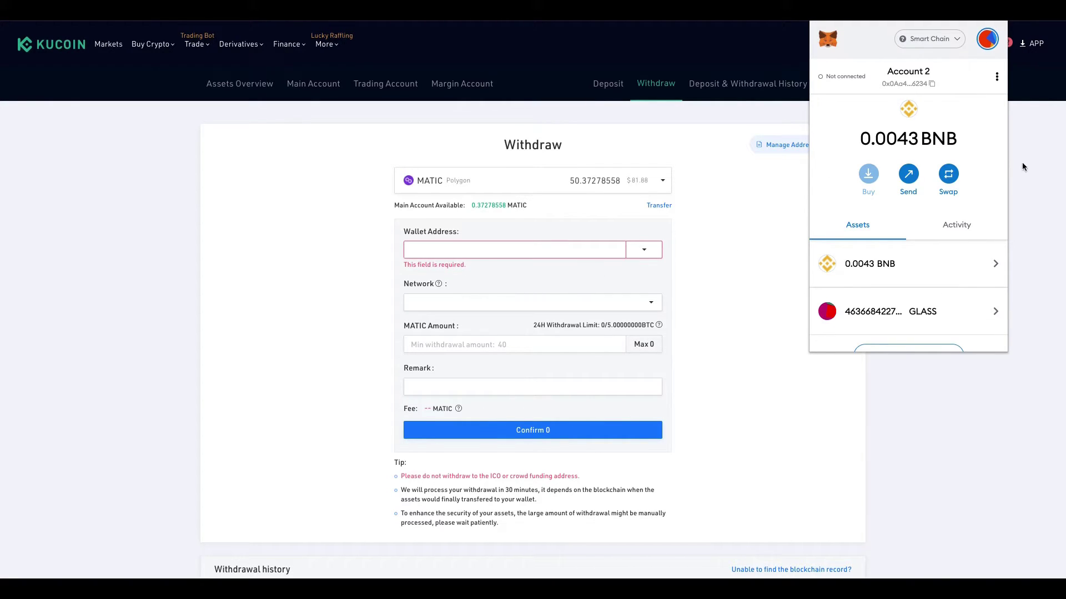
{"action": "left_click", "coordinate": [929, 38]}
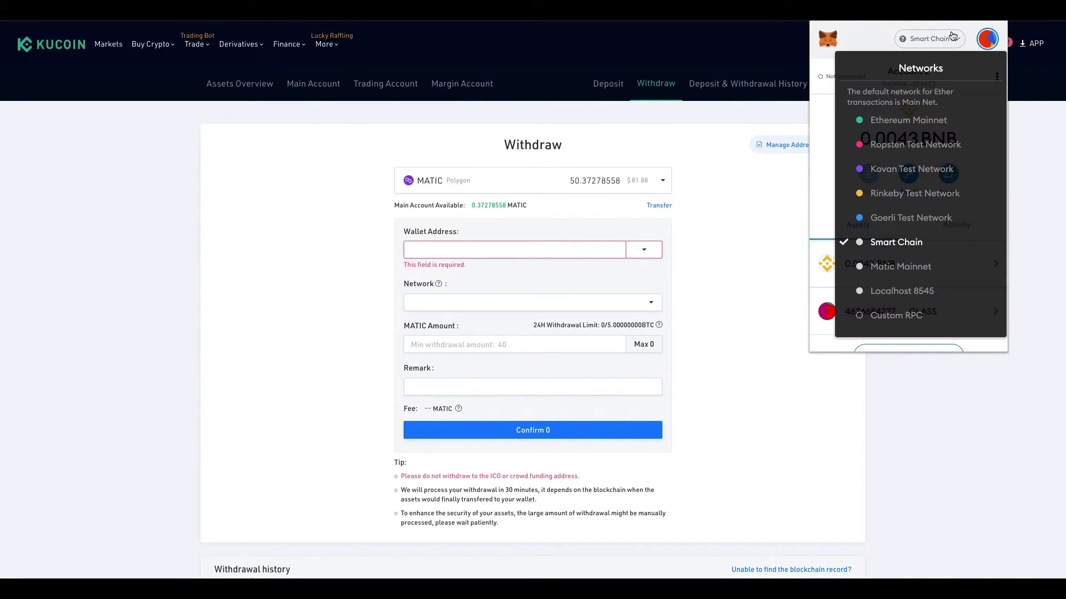
{"action": "left_click", "coordinate": [935, 270]}
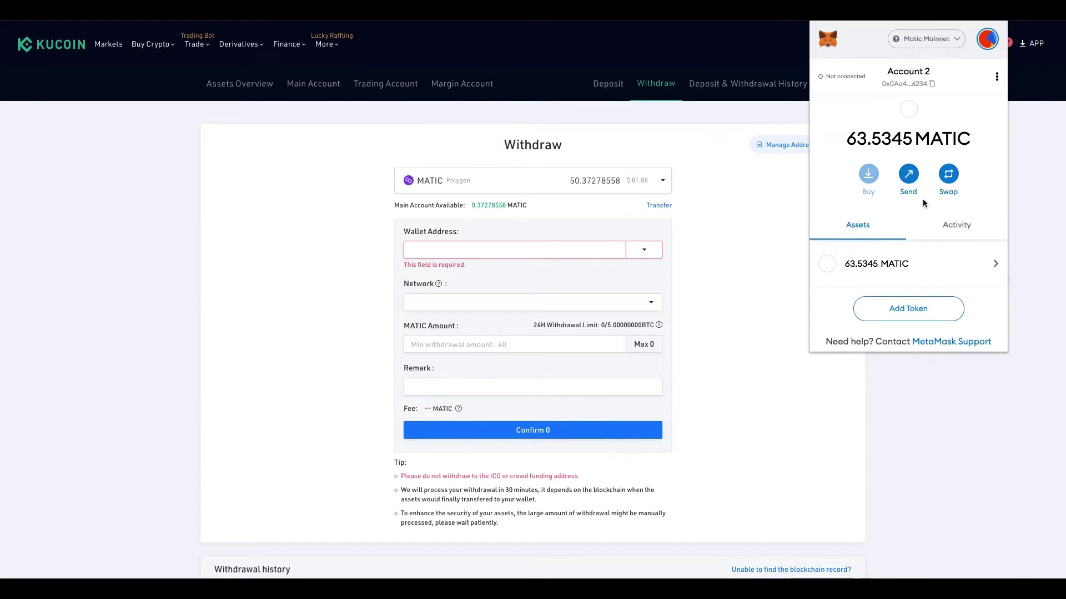
{"action": "left_click", "coordinate": [915, 80]}
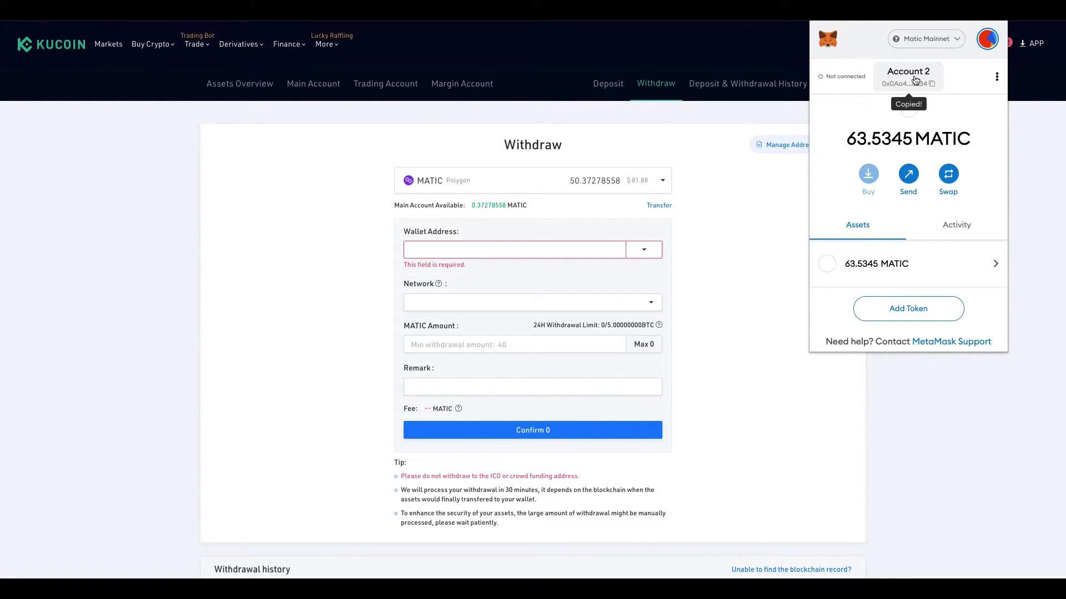
- Paste the copied wallet address into the withdrawal form and choose the MATIC network
{"action": "left_click", "coordinate": [524, 251]}
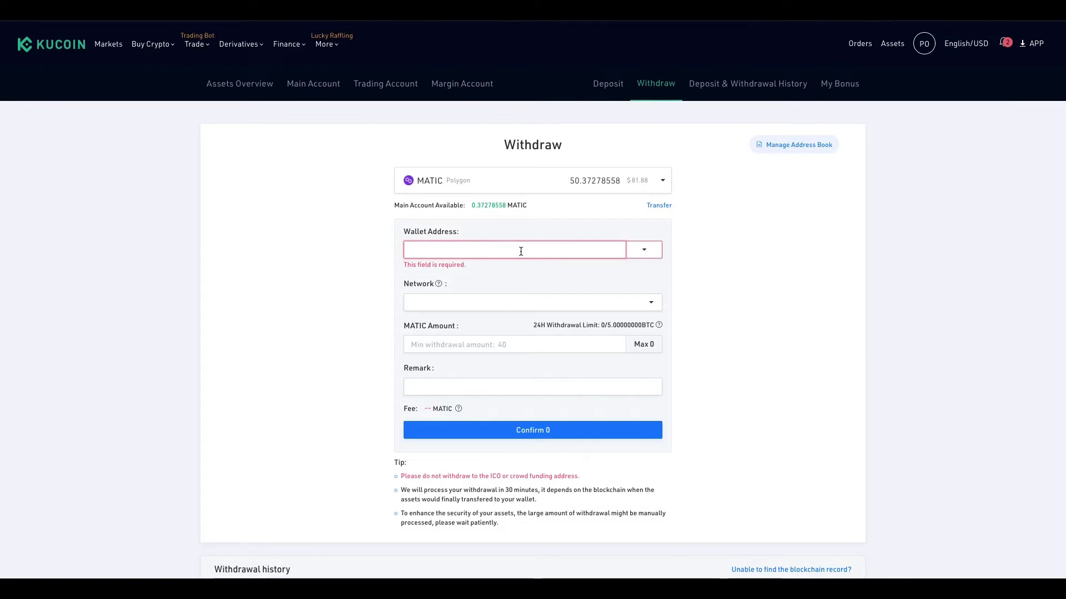
{"action": "right_click", "coordinate": [524, 252]}
{"action": "left_click", "coordinate": [555, 331]}
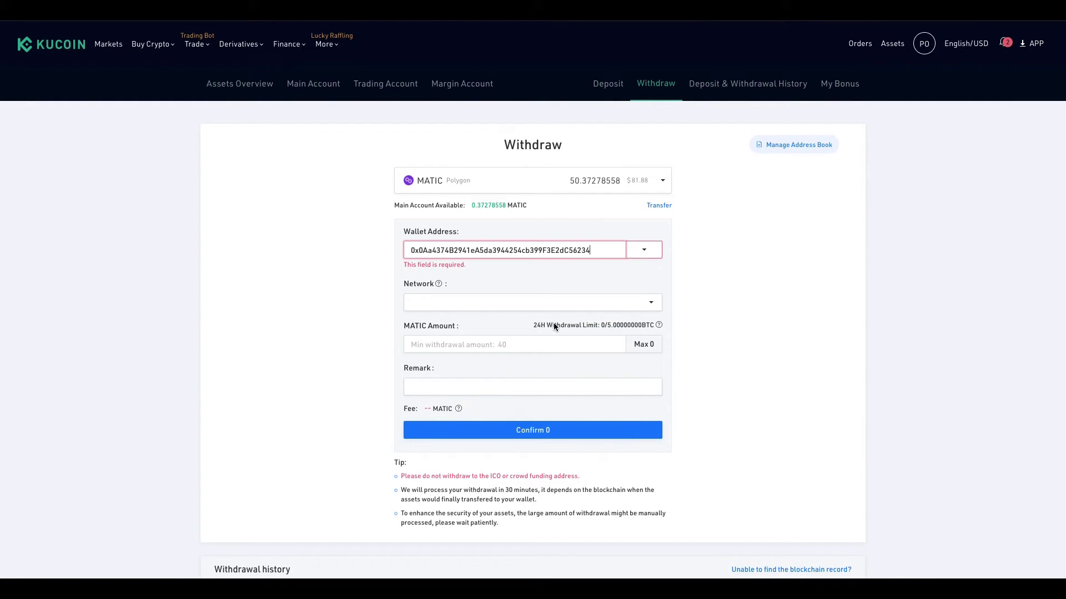
{"action": "left_click", "coordinate": [650, 302]}
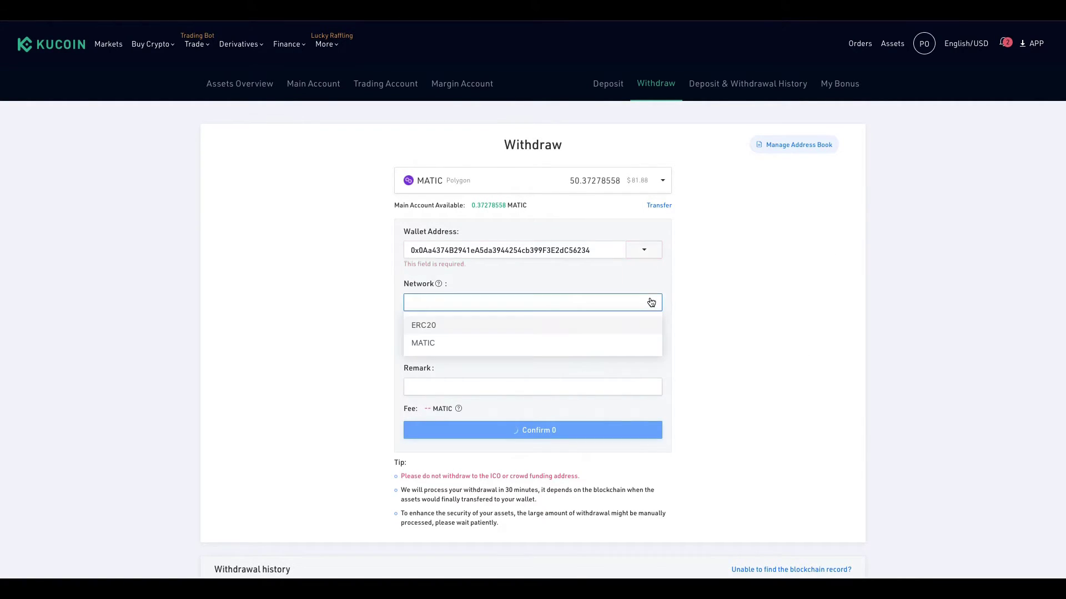
{"action": "left_click", "coordinate": [423, 334]}
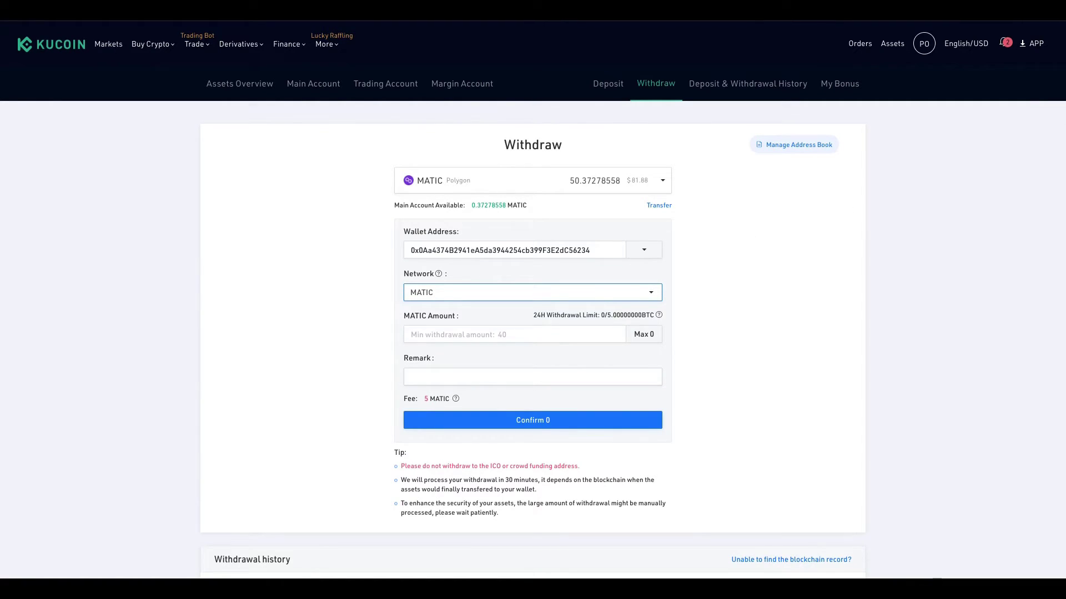
- After checking MetaMask, enter 50.3 MATIC as the amount, triggering the Max 0.00000000 error
{"action": "left_click", "coordinate": [1052, 21]}
{"action": "left_click", "coordinate": [908, 112]}
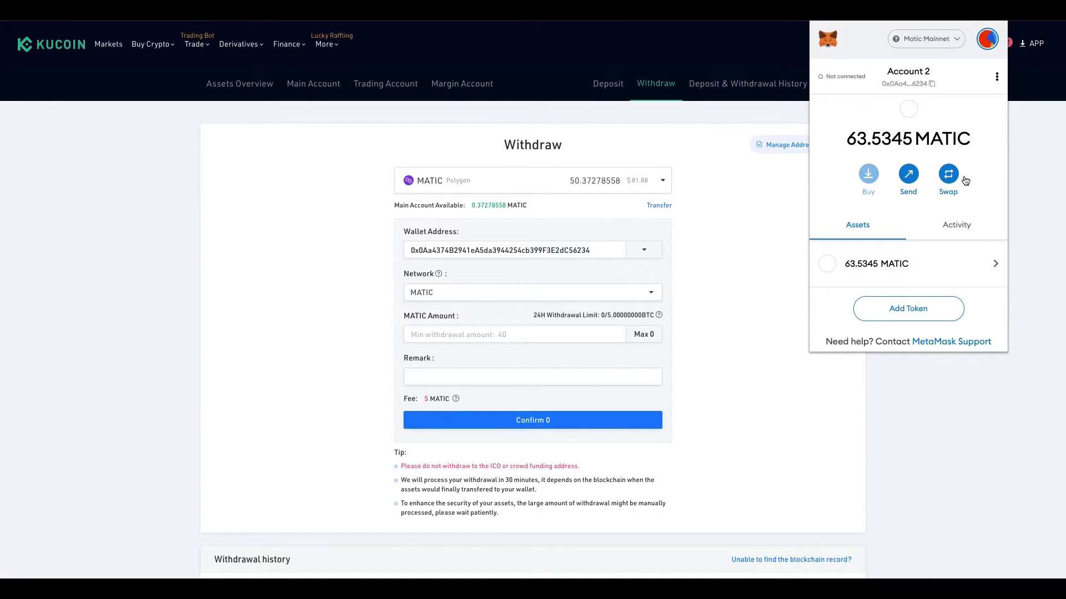
{"action": "left_click", "coordinate": [1034, 179]}
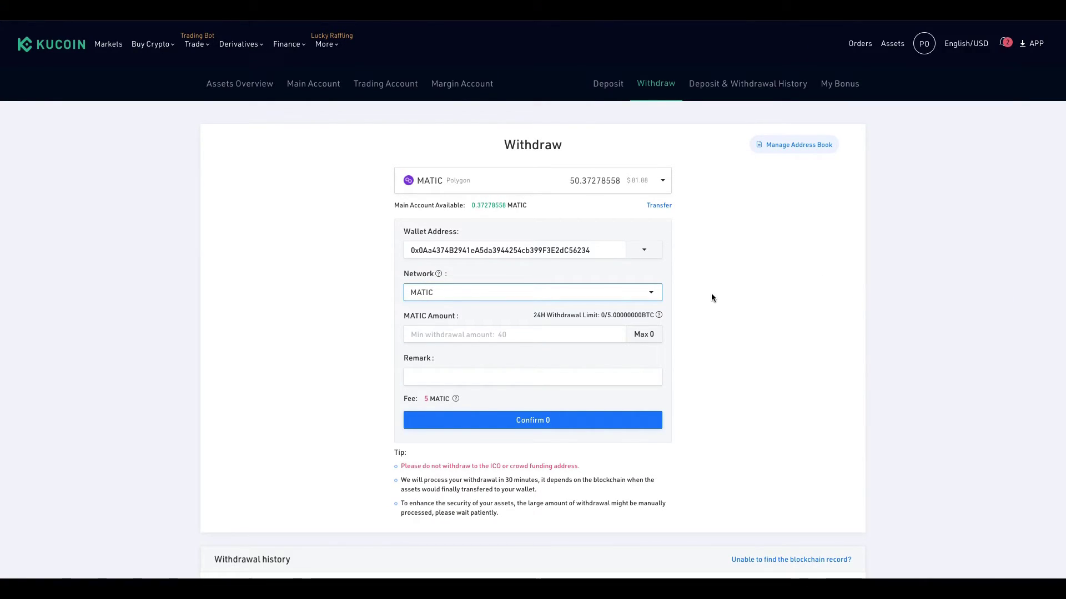
{"action": "left_click", "coordinate": [445, 339]}
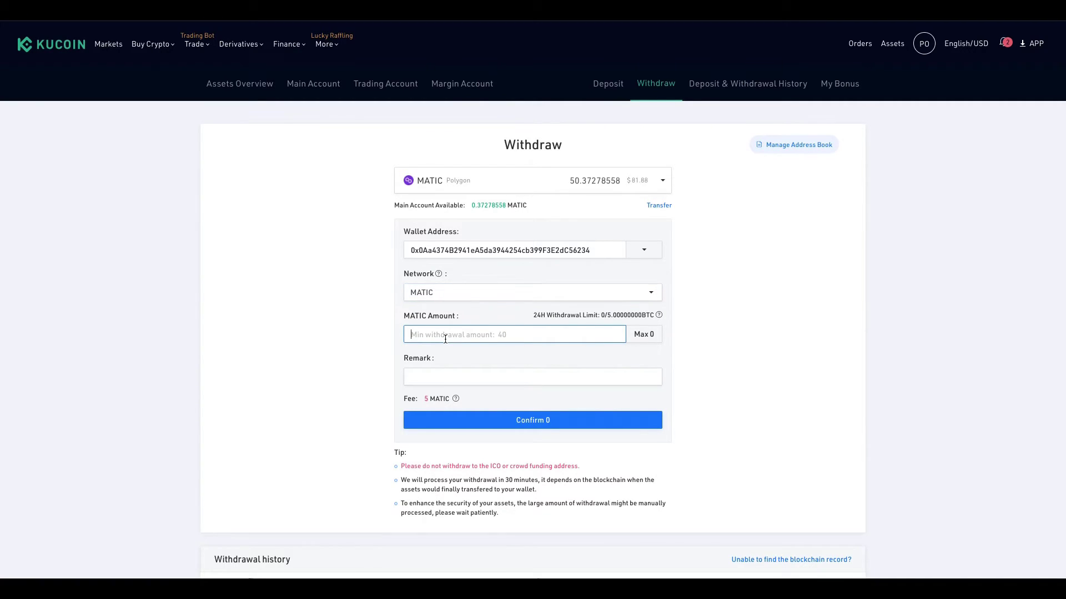
{"action": "type", "text": "50.3"}
{"action": "left_click", "coordinate": [374, 352]}
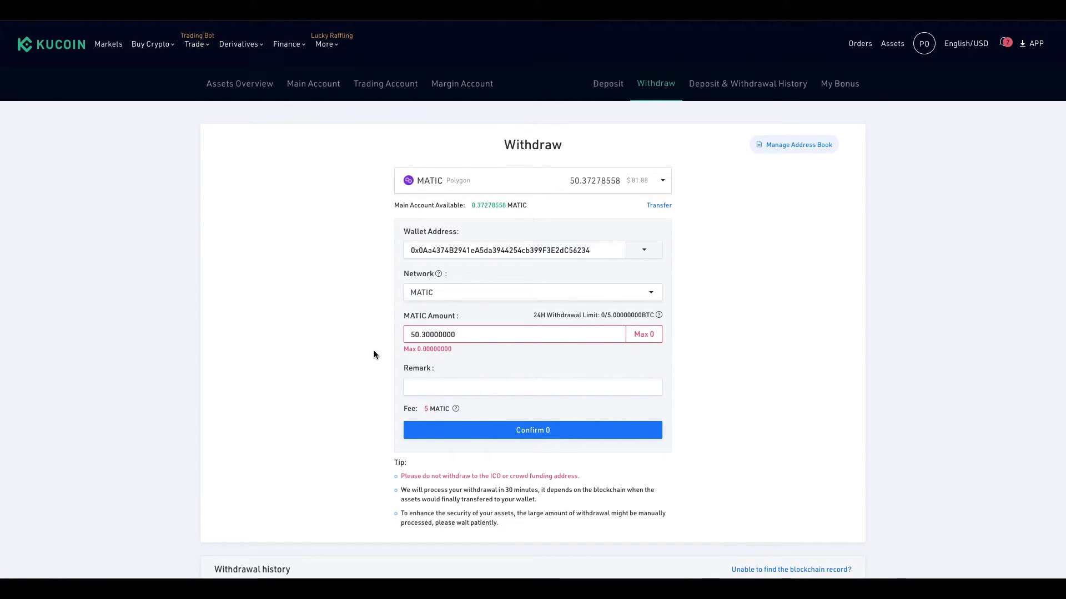
{"action": "left_click", "coordinate": [512, 332]}
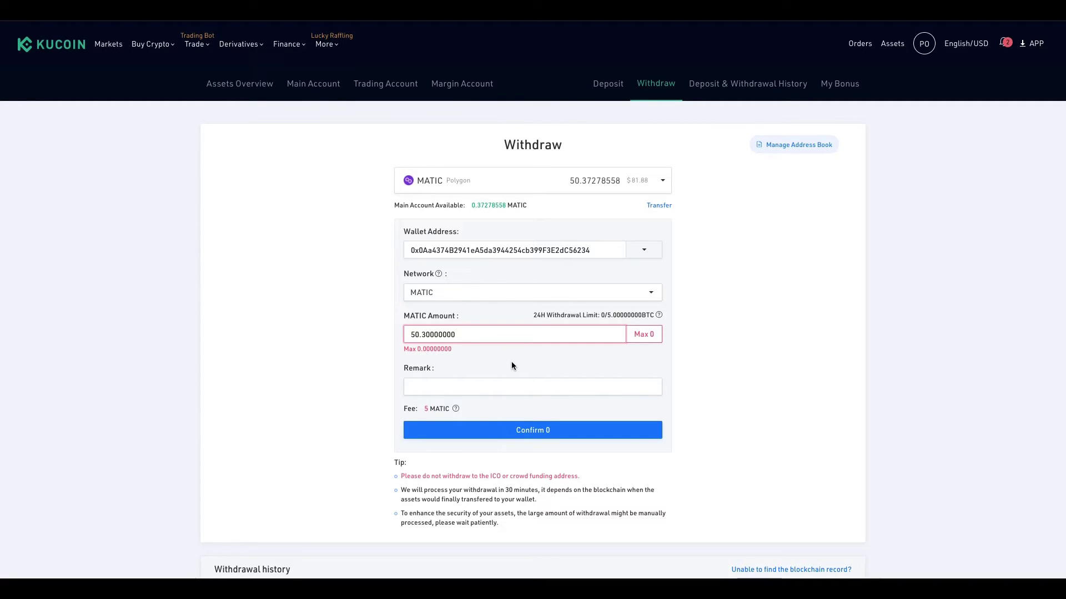
- Use the MATIC row's Transfer to move 50 MATIC from Trading to Main Account, then reopen Withdraw
{"action": "left_click", "coordinate": [373, 87]}
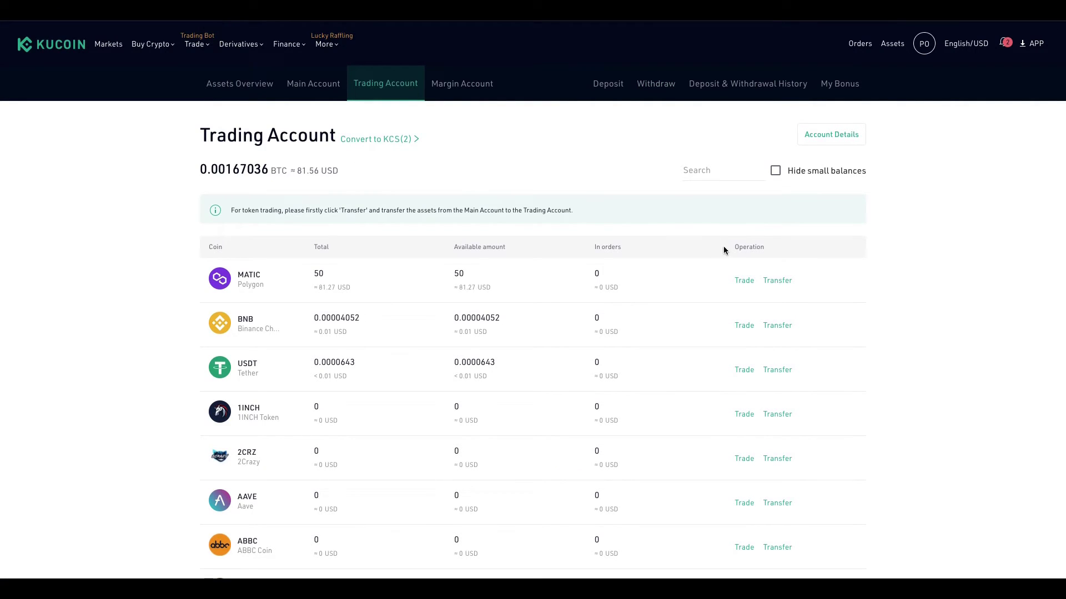
{"action": "left_click", "coordinate": [779, 281]}
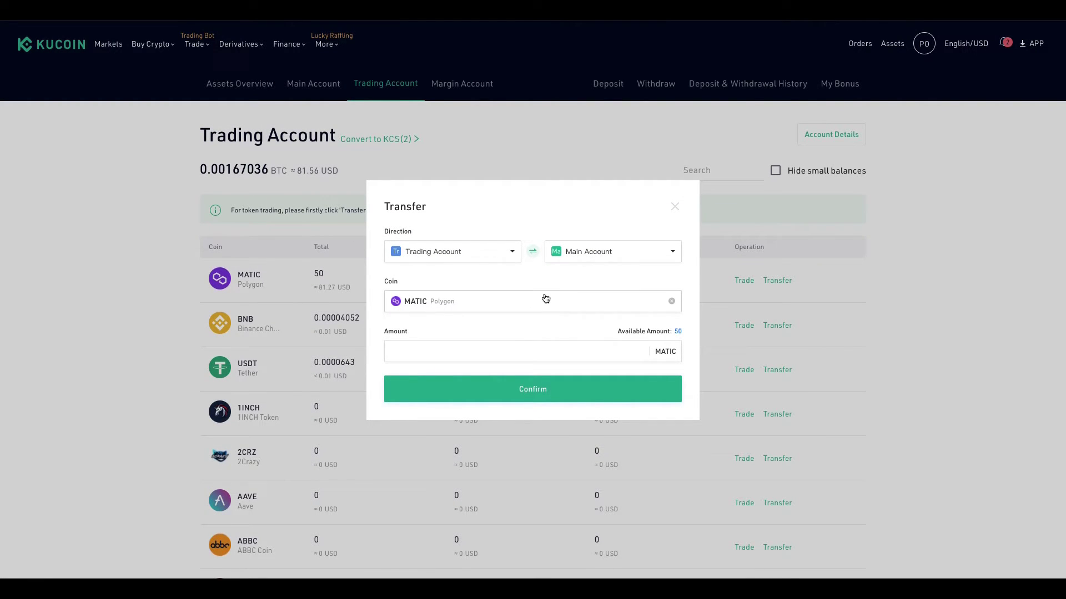
{"action": "left_click", "coordinate": [569, 354]}
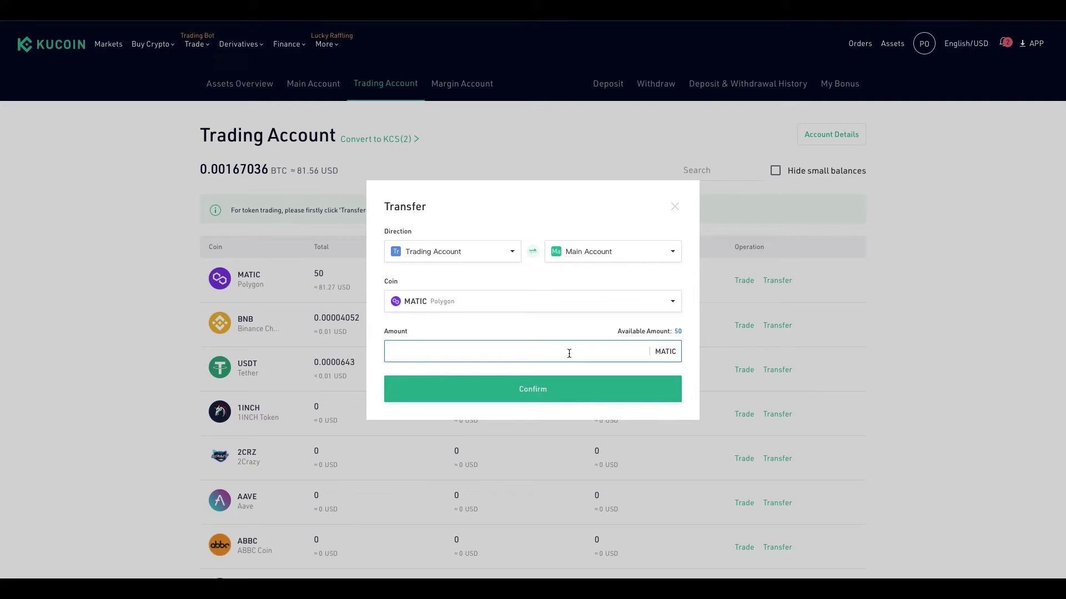
{"action": "type", "text": "50"}
{"action": "left_click", "coordinate": [504, 399]}
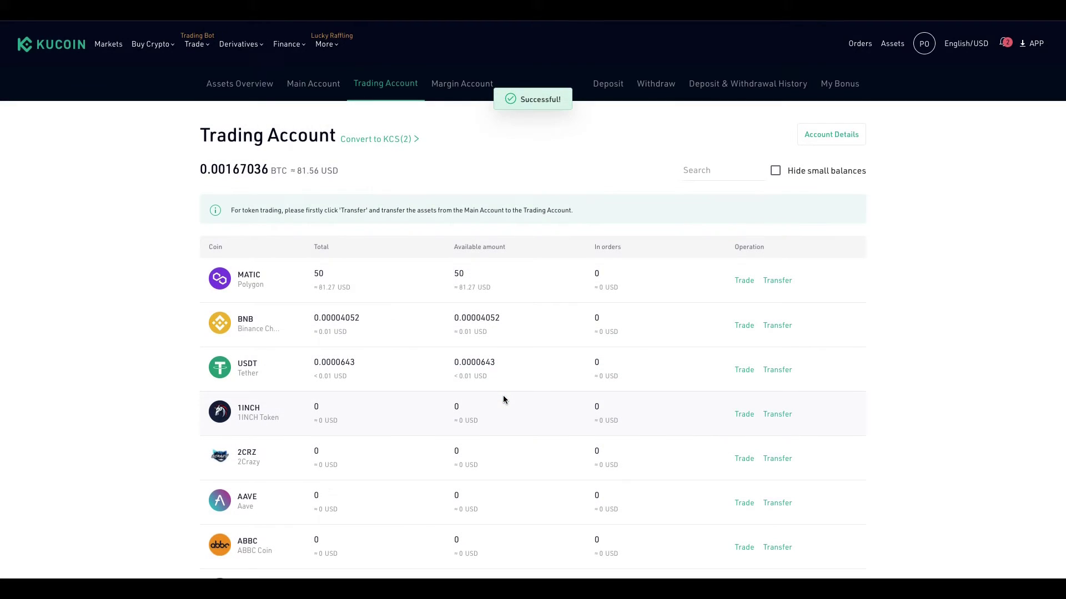
{"action": "left_click", "coordinate": [666, 86]}
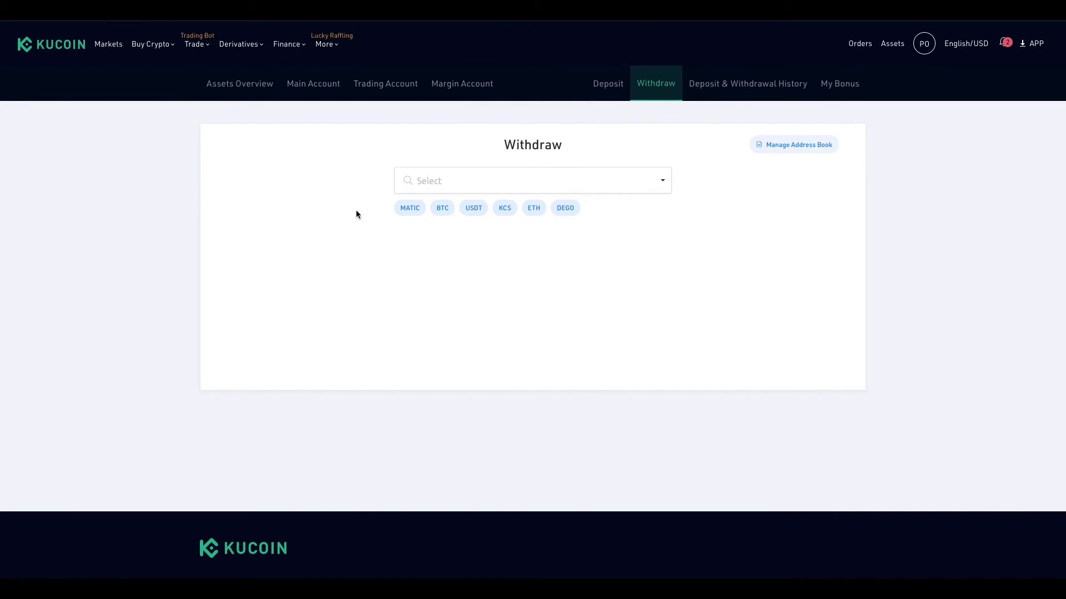
- Choose MATIC, paste the receiving wallet address and select the MATIC withdrawal network
{"action": "left_click", "coordinate": [411, 208]}
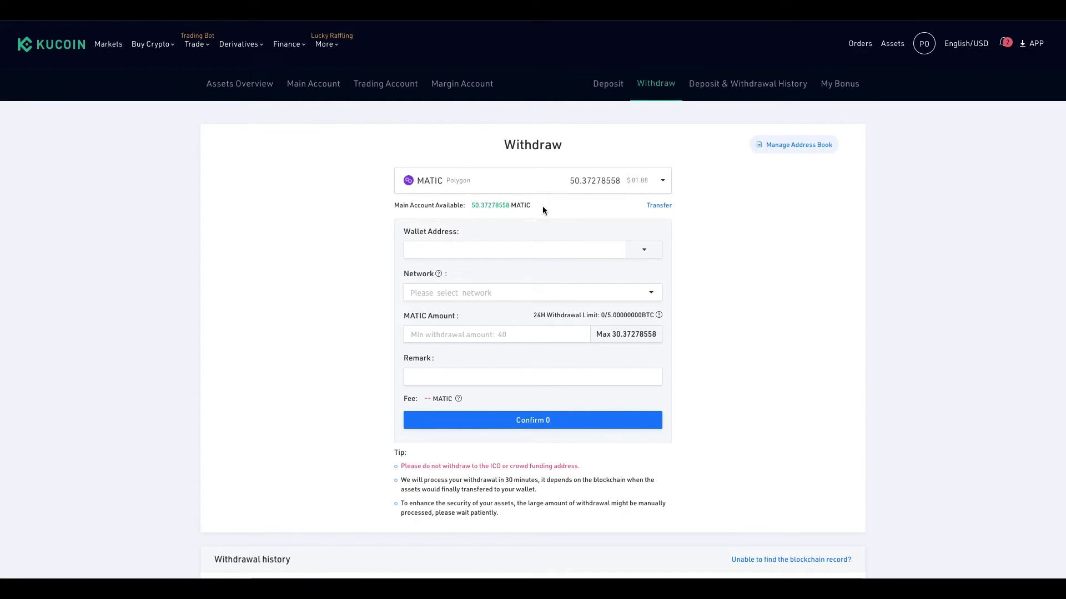
{"action": "left_click", "coordinate": [543, 251]}
{"action": "right_click", "coordinate": [544, 254]}
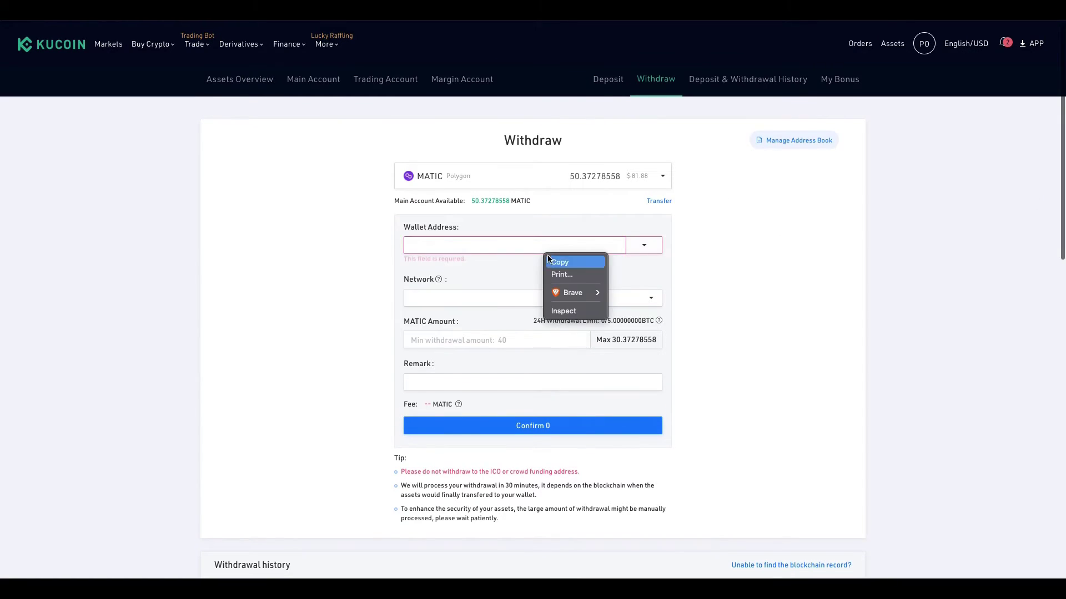
{"action": "left_click", "coordinate": [514, 248]}
{"action": "right_click", "coordinate": [515, 244]}
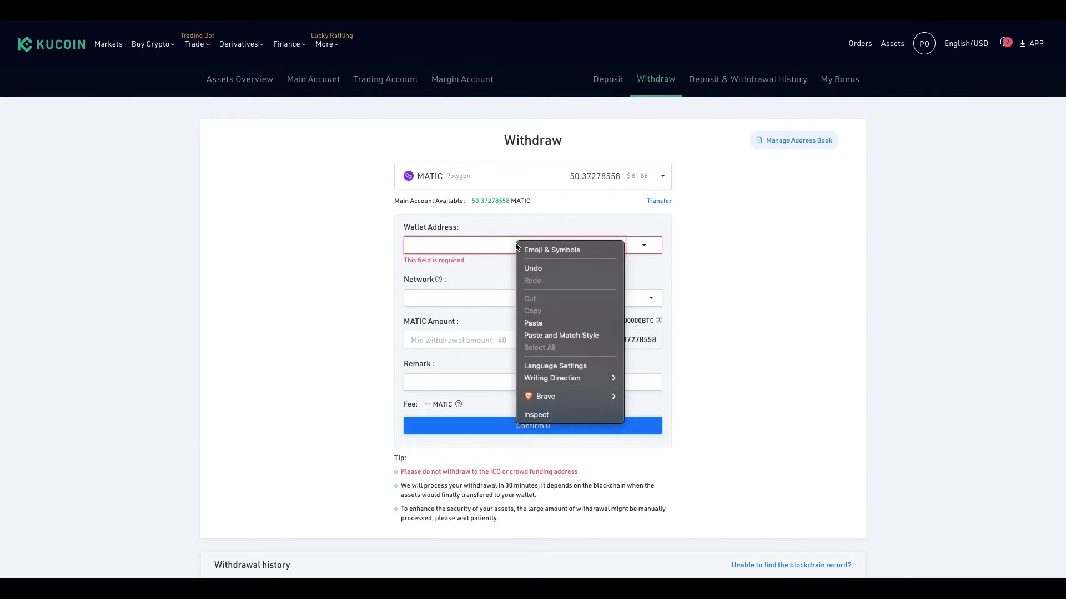
{"action": "left_click", "coordinate": [530, 322]}
{"action": "left_click", "coordinate": [505, 300]}
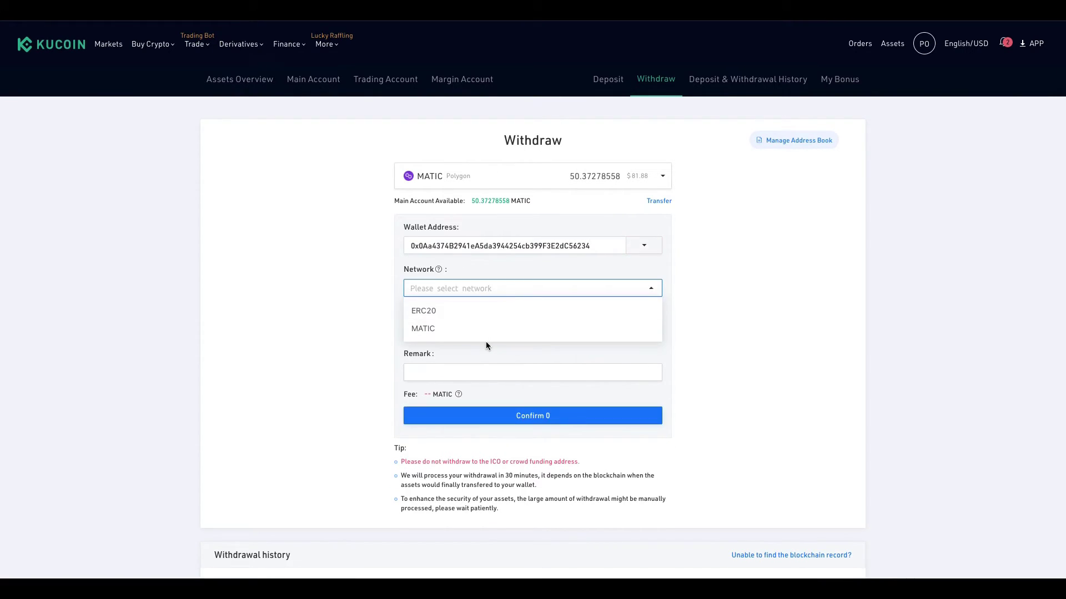
{"action": "left_click", "coordinate": [419, 330]}
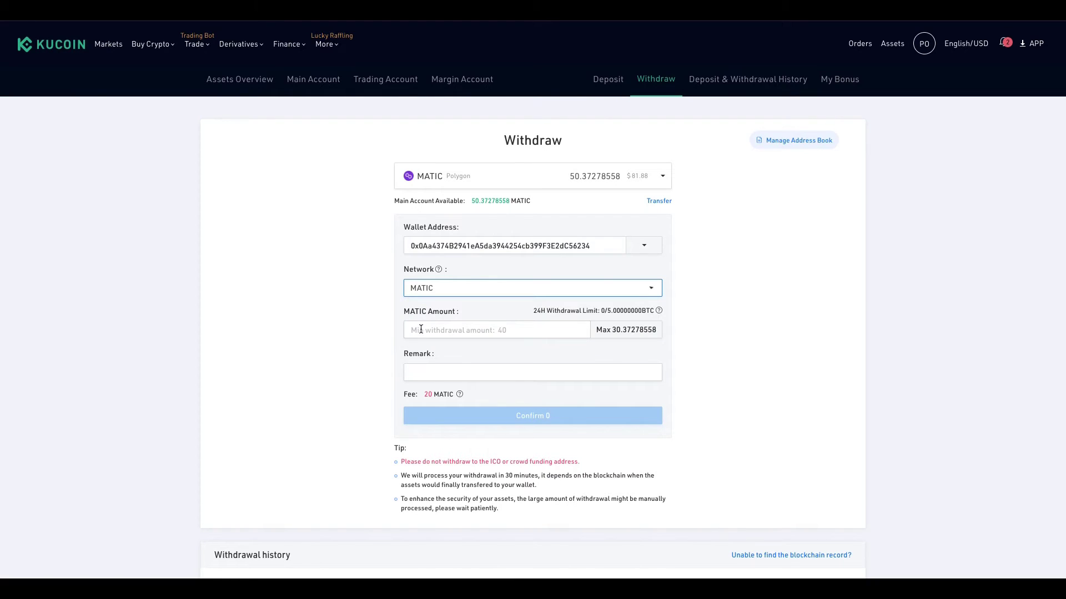
- Enter 45.37278553 MATIC as the amount and submit the withdrawal for tamper-proofing confirmation
{"action": "left_click", "coordinate": [451, 329]}
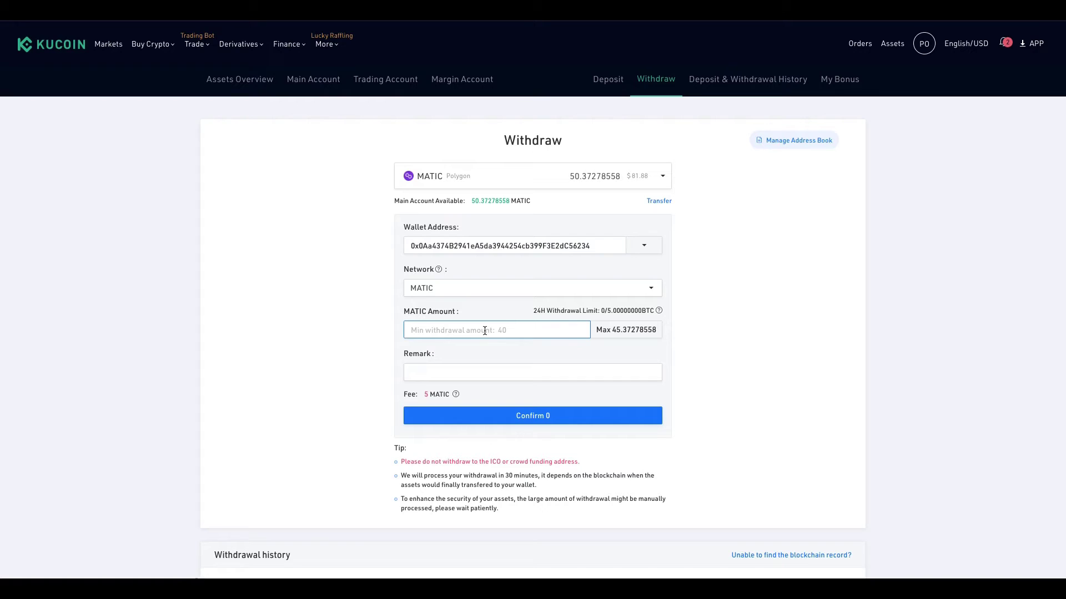
{"action": "type", "text": "45"}
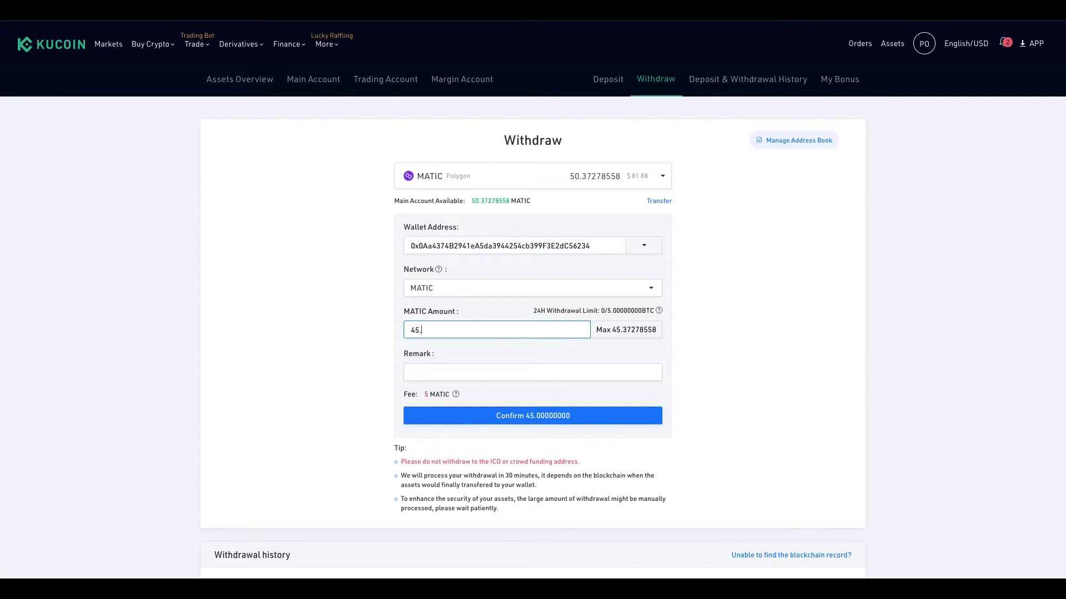
{"action": "type", "text": ".37278553"}
{"action": "left_click", "coordinate": [470, 372]}
{"action": "left_click", "coordinate": [394, 385]}
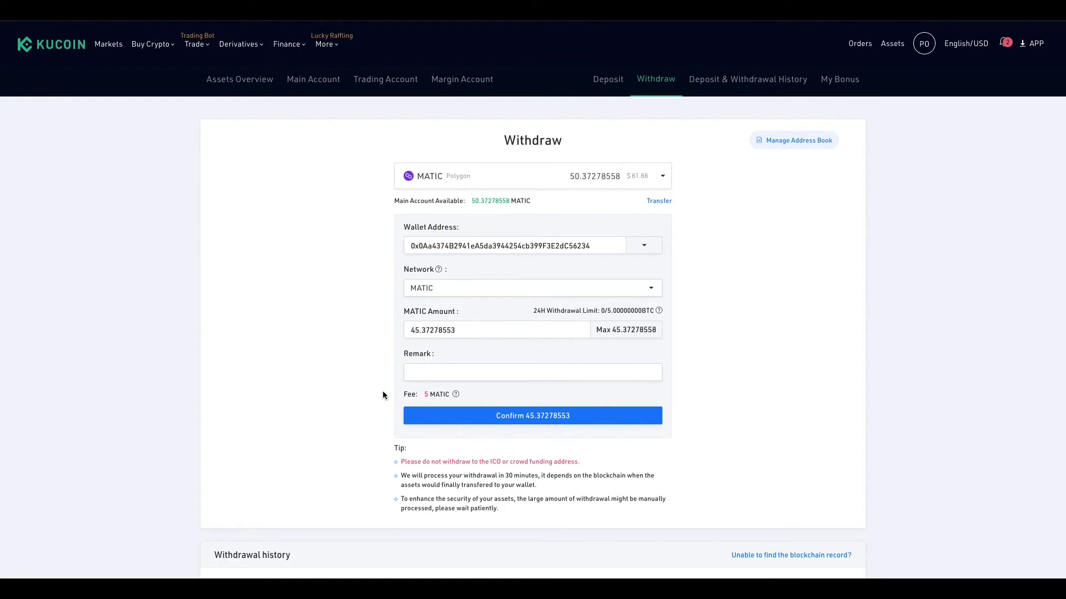
{"action": "left_click", "coordinate": [483, 421]}
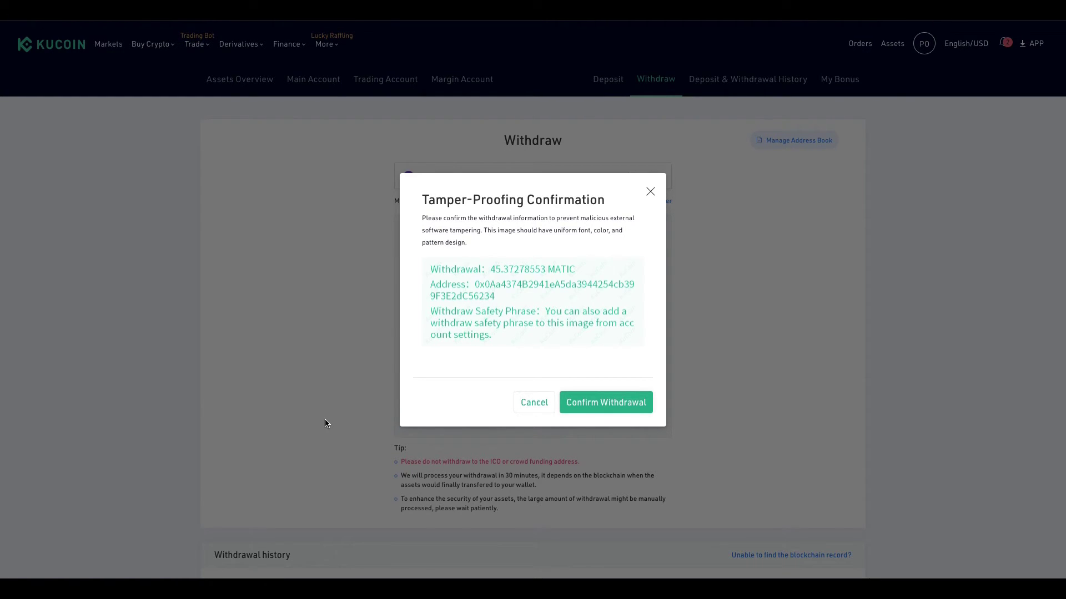
- Confirm the 45.37278553 MATIC KuCoin withdrawal, then open MetaMask showing 108.9073 MATIC
{"action": "left_click", "coordinate": [602, 399]}
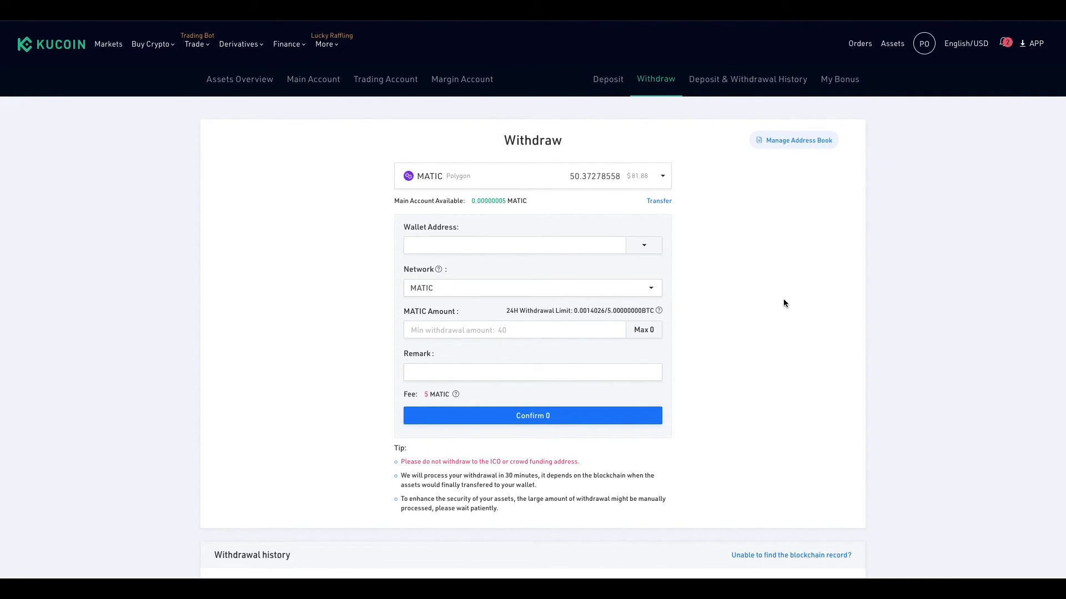
{"action": "left_click", "coordinate": [1017, 23]}
{"action": "left_click", "coordinate": [885, 118]}
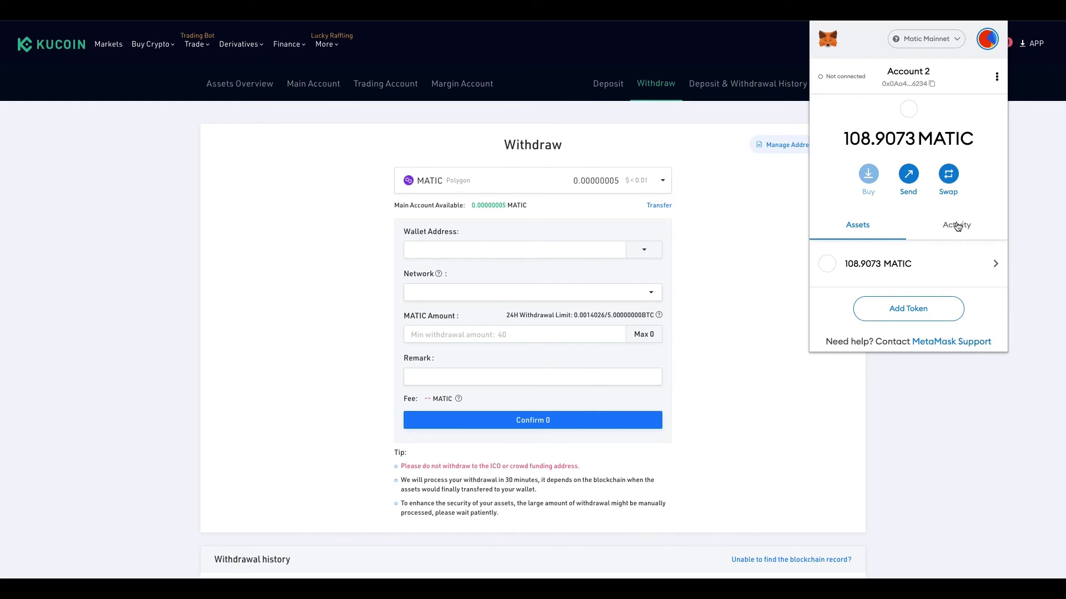
- Close the popup and switch to the full MetaMask tab showing Account 2's 108.9073 MATIC
{"action": "left_click", "coordinate": [917, 401]}
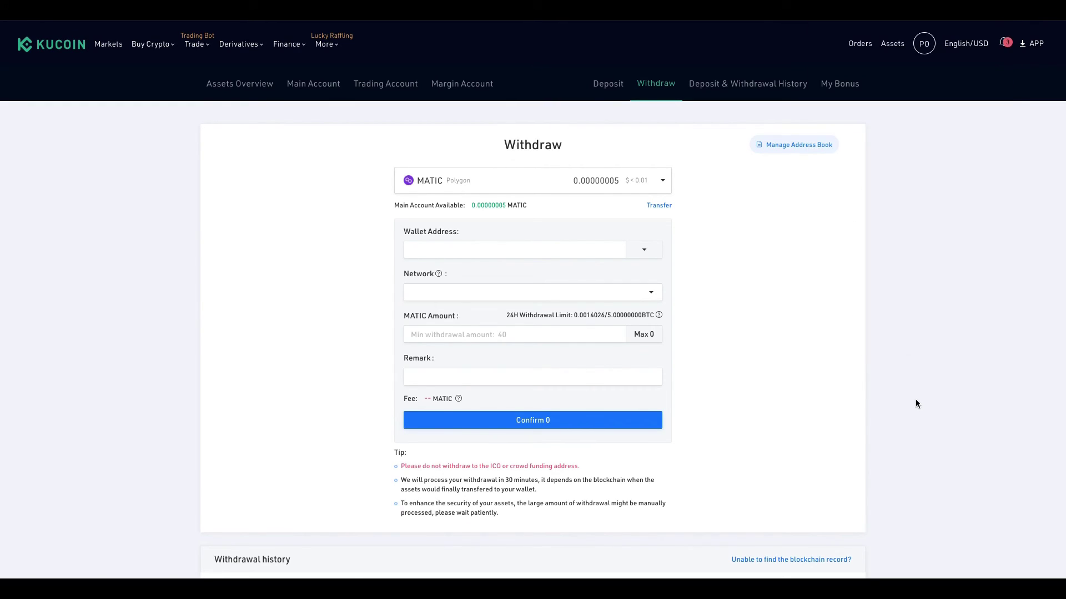
{"action": "mouse_move", "coordinate": [876, 11]}
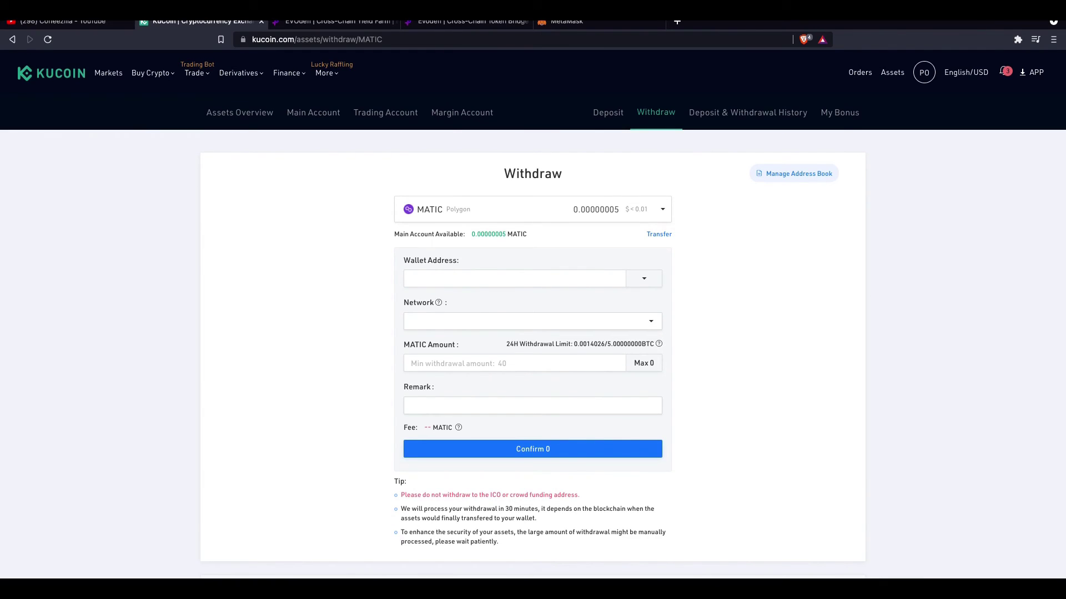
{"action": "left_click", "coordinate": [566, 20]}
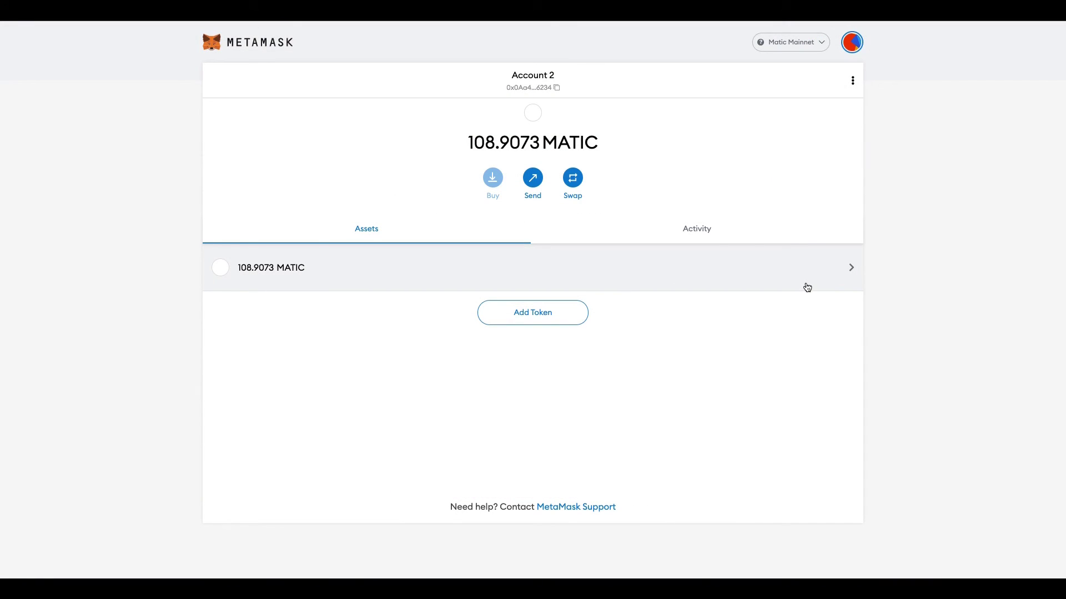